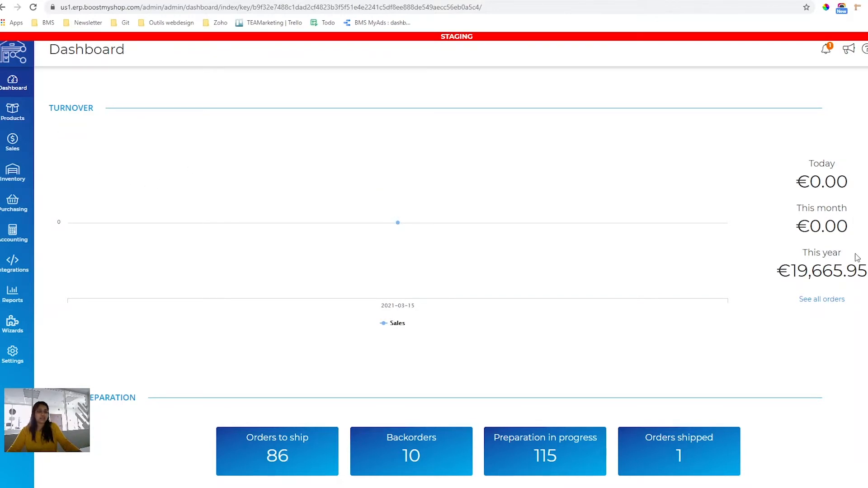
Step: Review the main dashboard's turnover, order preparation and procurement sections, including the expected purchase orders
scroll(861, 265, down, 1)
scroll(861, 265, down, 1)
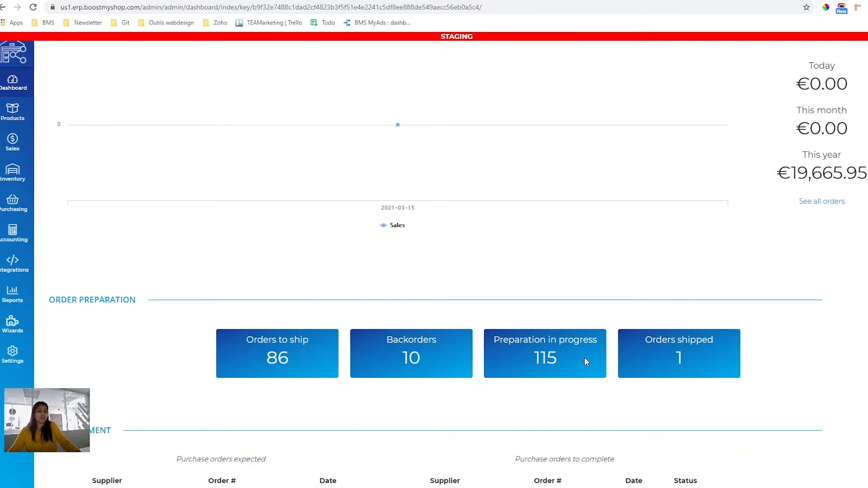
scroll(625, 361, down, 3)
scroll(626, 362, down, 1)
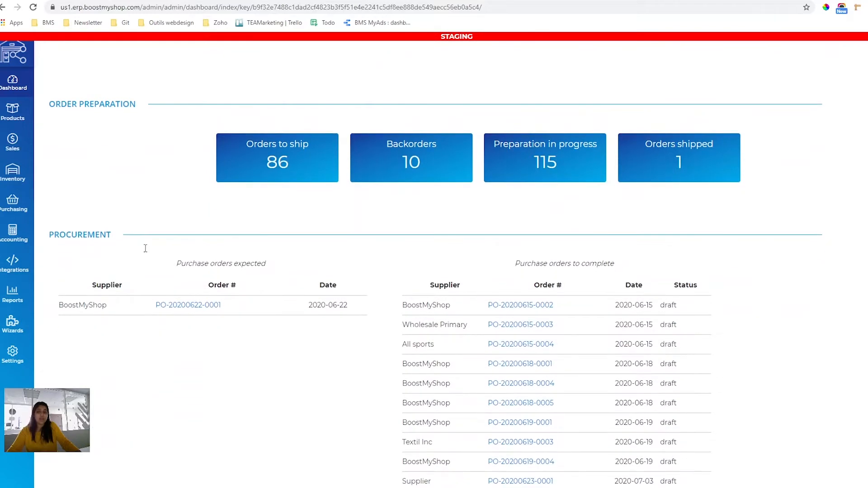
drag(180, 266, 283, 270)
click(284, 270)
scroll(289, 273, up, 6)
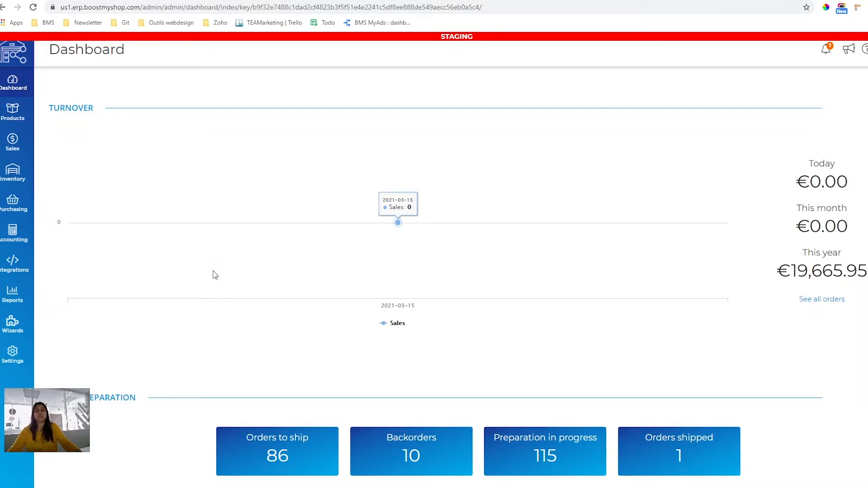
Step: Open the Order preparation report and inspect its charts of orders in progress by status and per user
click(8, 297)
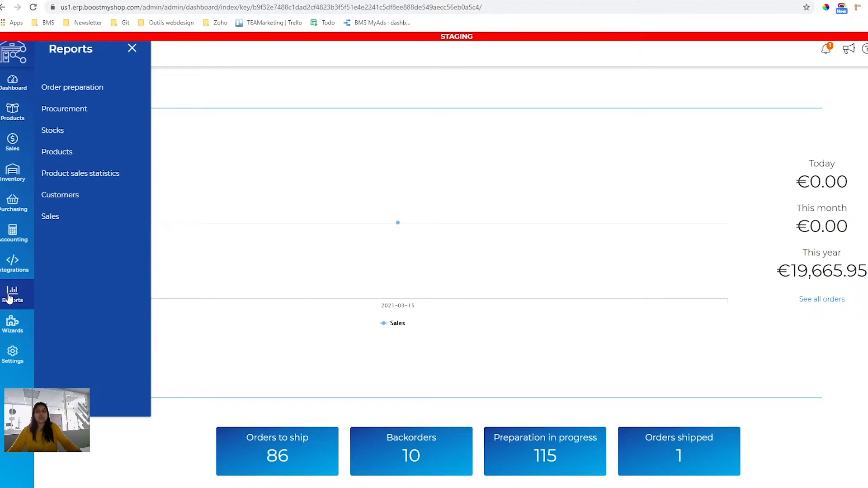
click(71, 98)
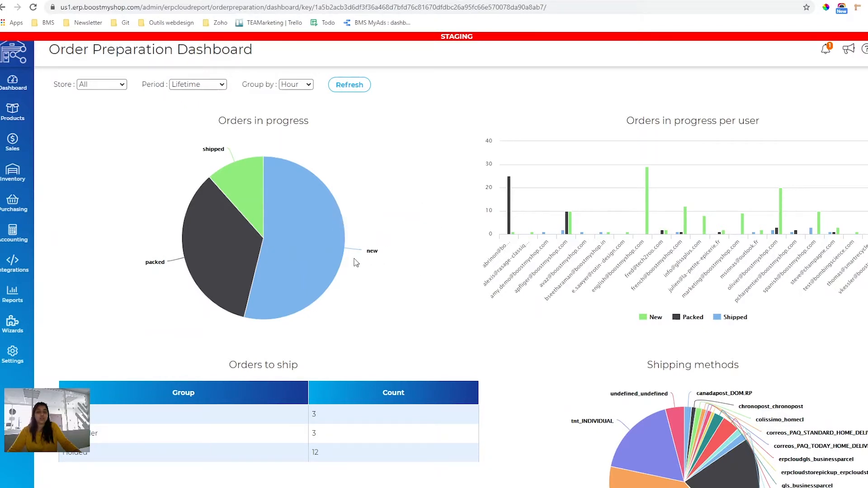
mouse_move(332, 260)
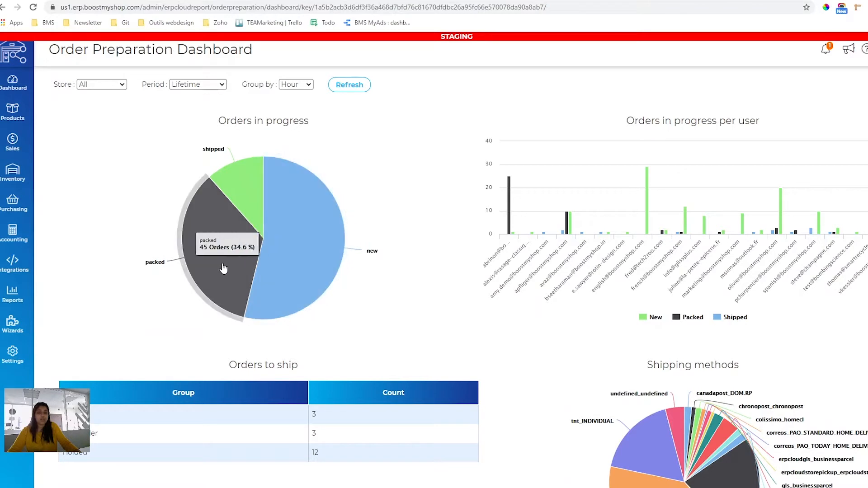
mouse_move(237, 194)
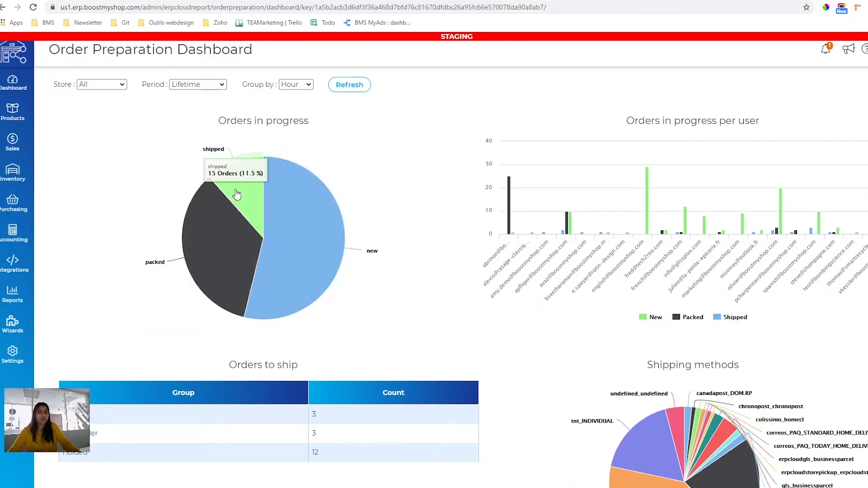
mouse_move(651, 184)
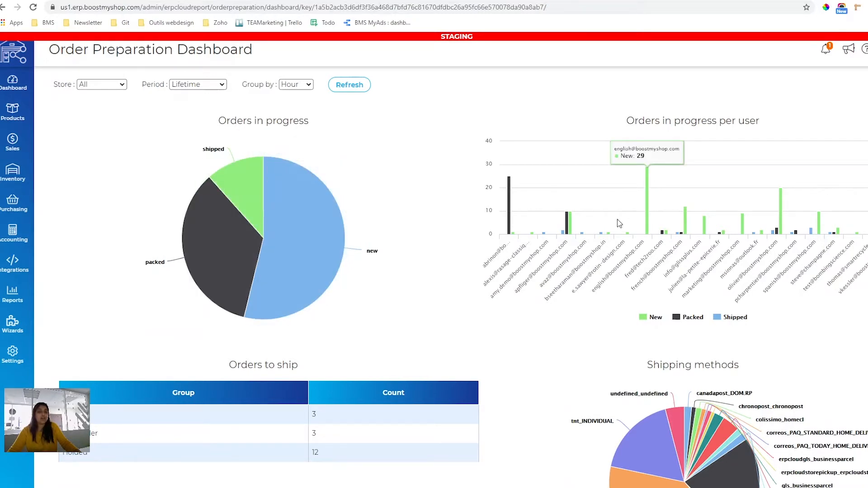
mouse_move(567, 234)
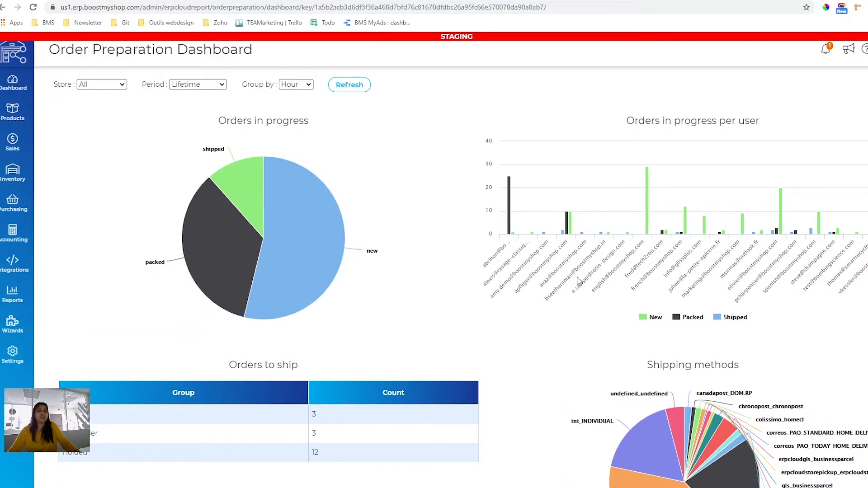
Step: Look through the report's orders to ship, shipping methods, shipments and packer performance sections
scroll(568, 312, down, 1)
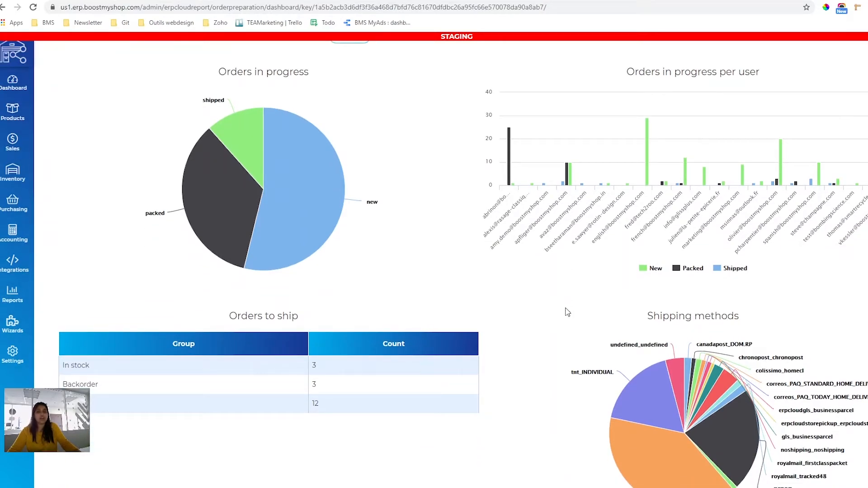
scroll(567, 312, up, 1)
scroll(566, 311, down, 12)
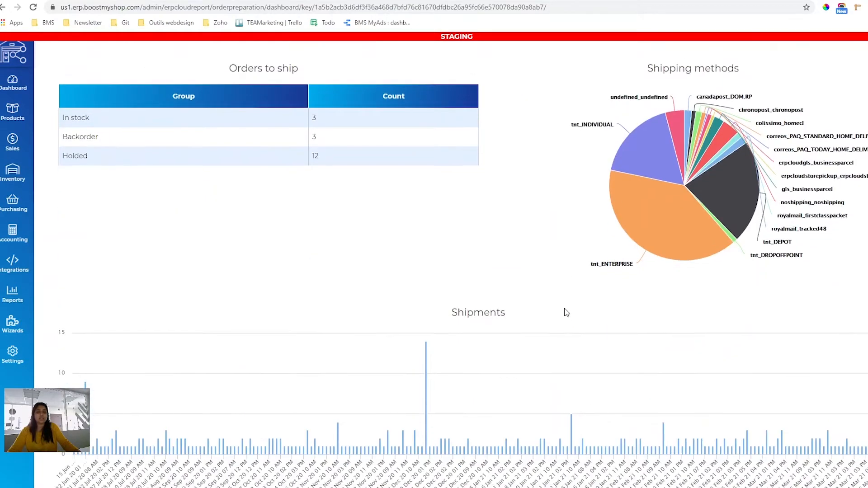
scroll(564, 308, down, 2)
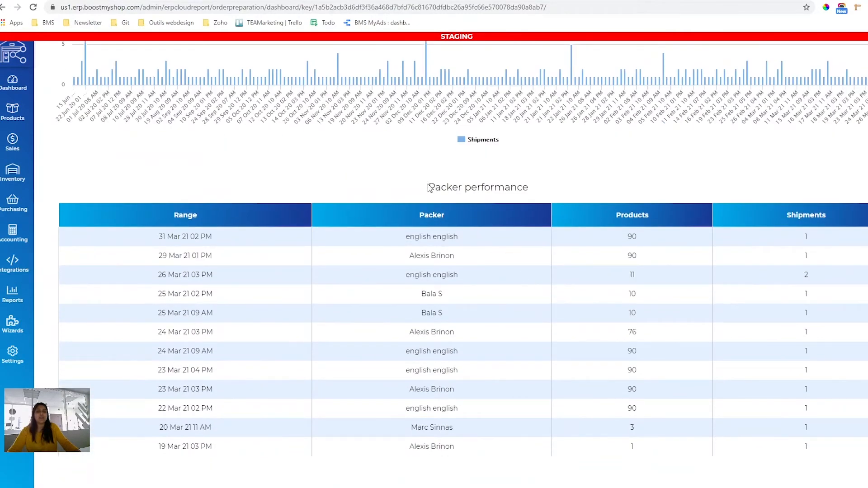
drag(430, 186, 564, 189)
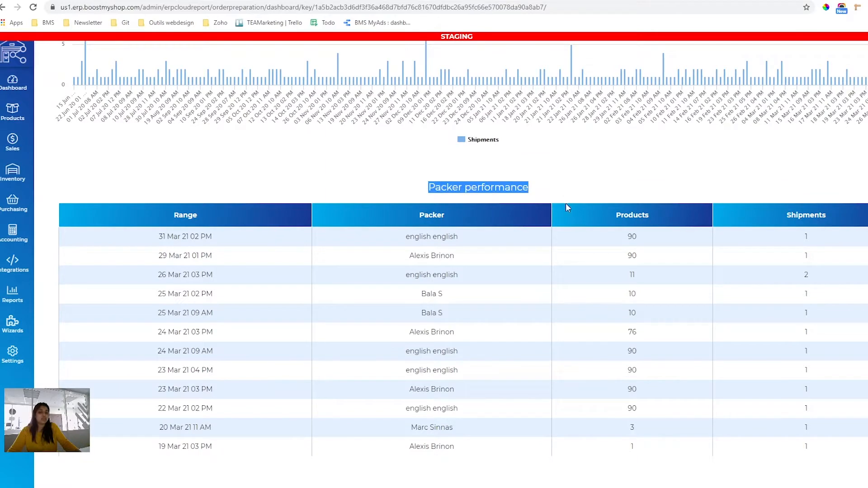
scroll(473, 387, up, 7)
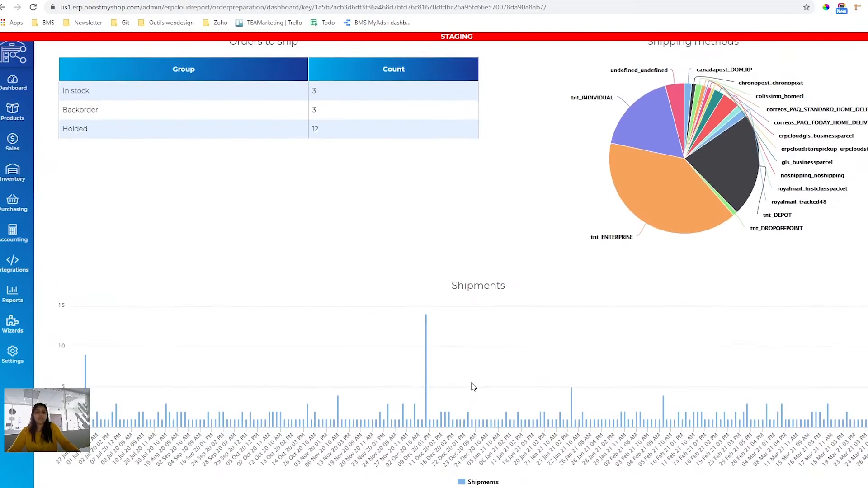
scroll(472, 387, up, 5)
scroll(173, 368, up, 2)
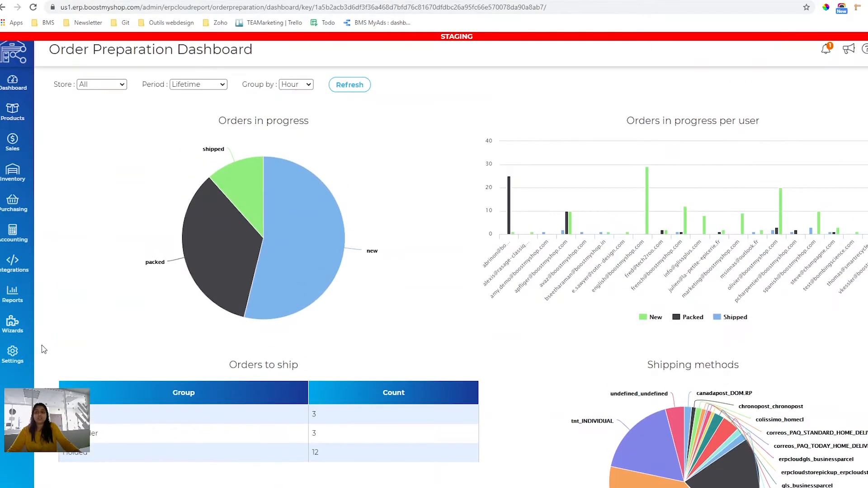
Step: Open the Paris warehouse from the inventory's warehouse list and view its stock figures
click(9, 309)
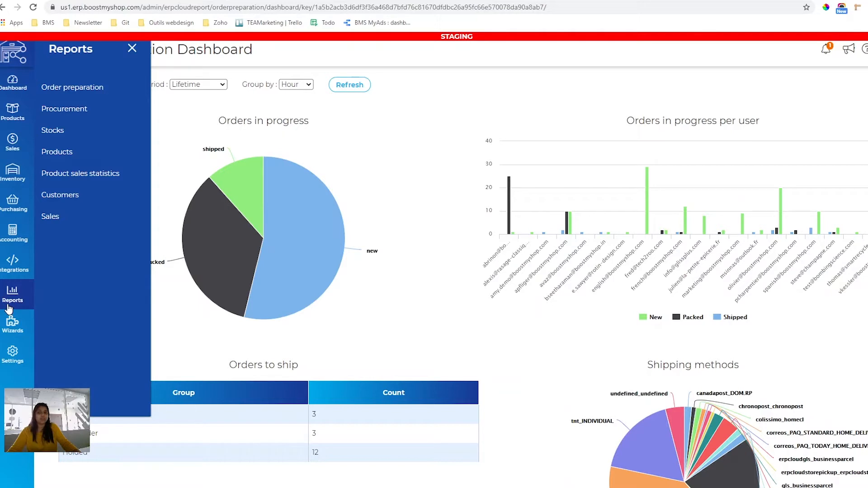
click(12, 168)
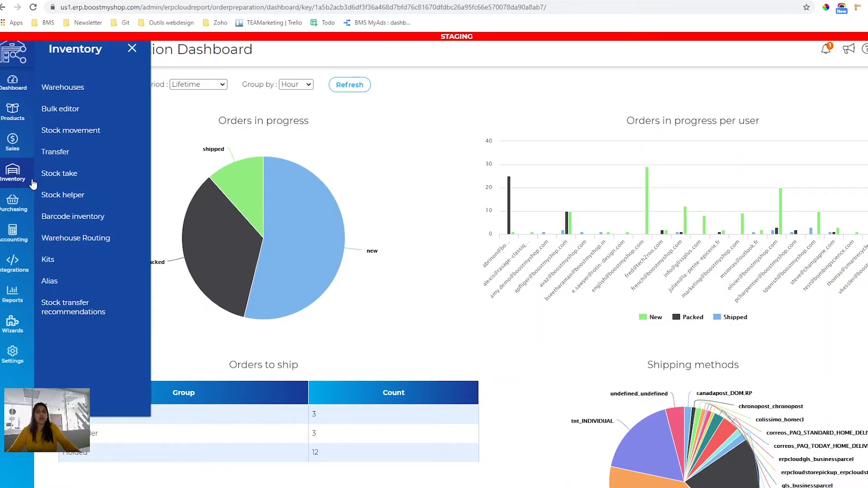
click(80, 98)
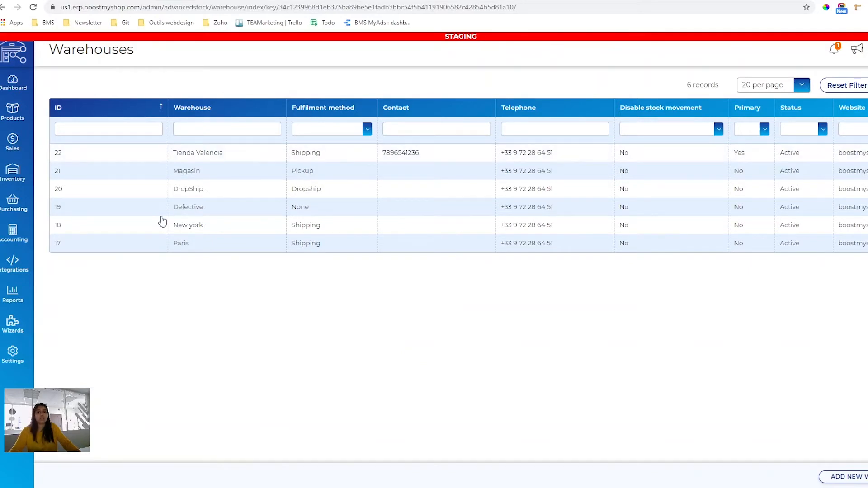
click(189, 252)
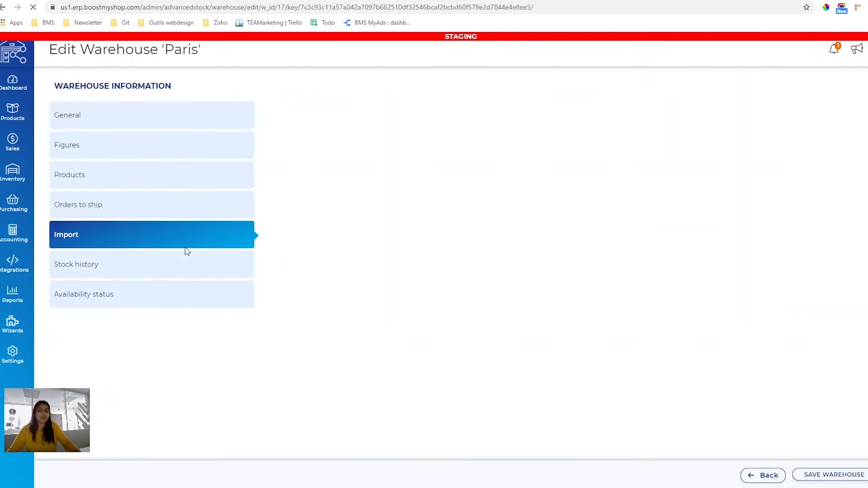
click(188, 143)
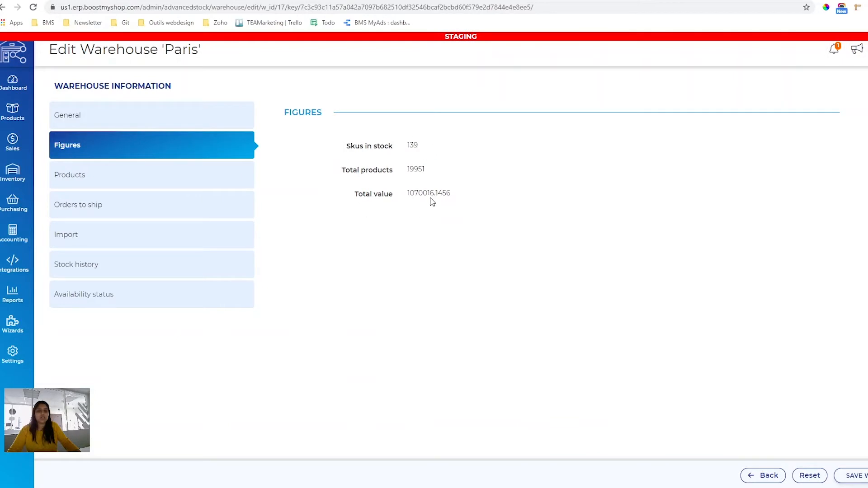
Step: Open the full product page of Crown Summit Backpack (24-MB03 TEST2) from the Paris warehouse's product list
click(82, 184)
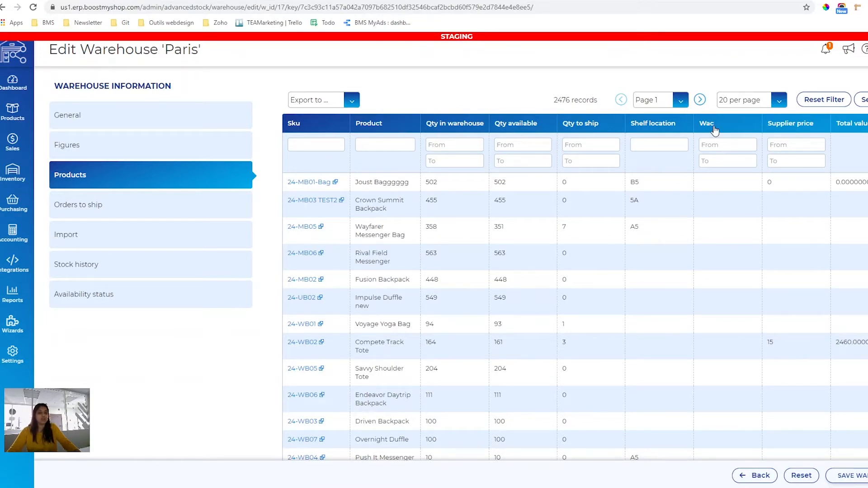
click(325, 200)
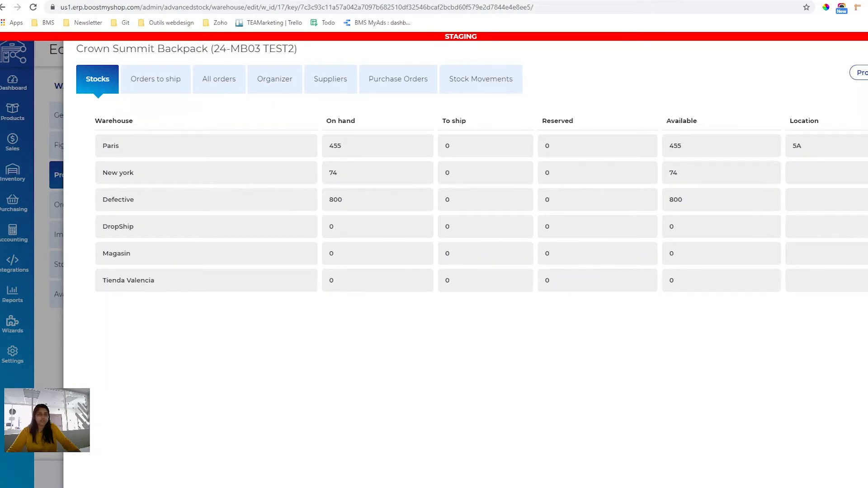
click(862, 73)
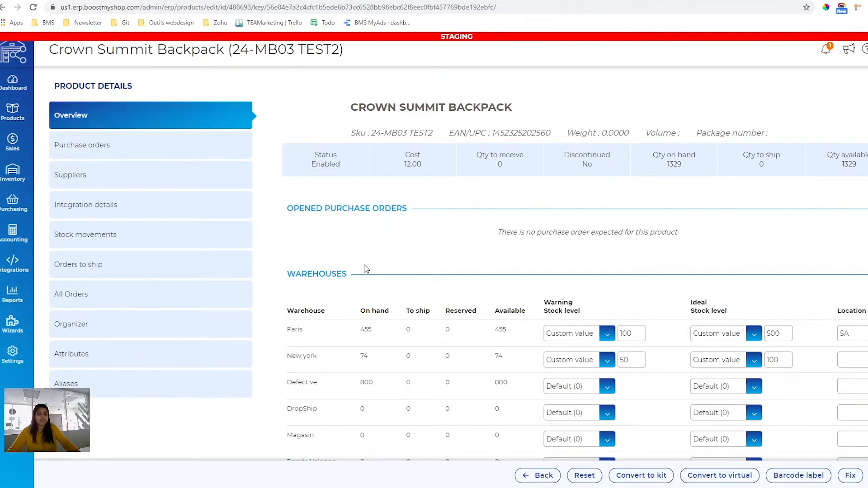
Step: Check the product's warning and ideal stock levels for each warehouse
scroll(367, 269, down, 2)
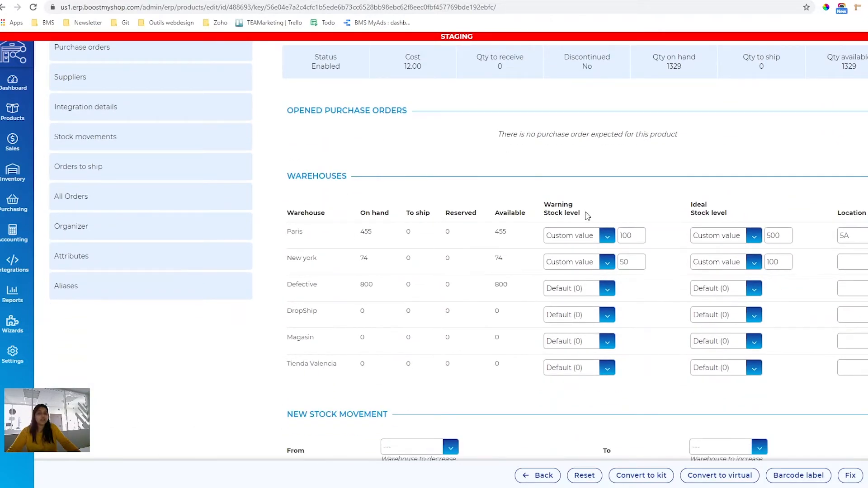
drag(587, 217, 546, 204)
drag(710, 213, 697, 203)
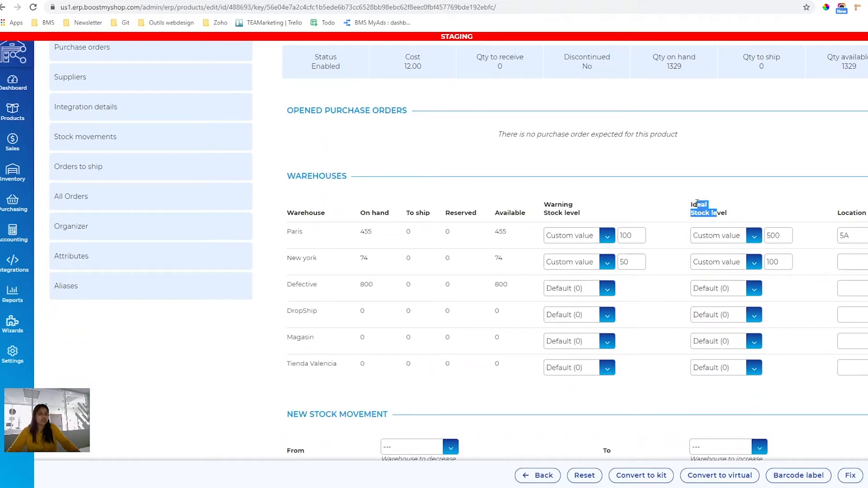
click(697, 203)
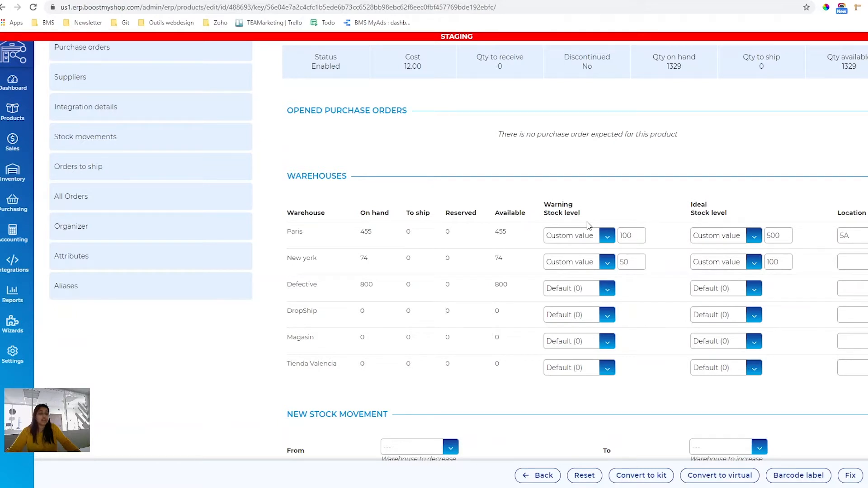
click(631, 234)
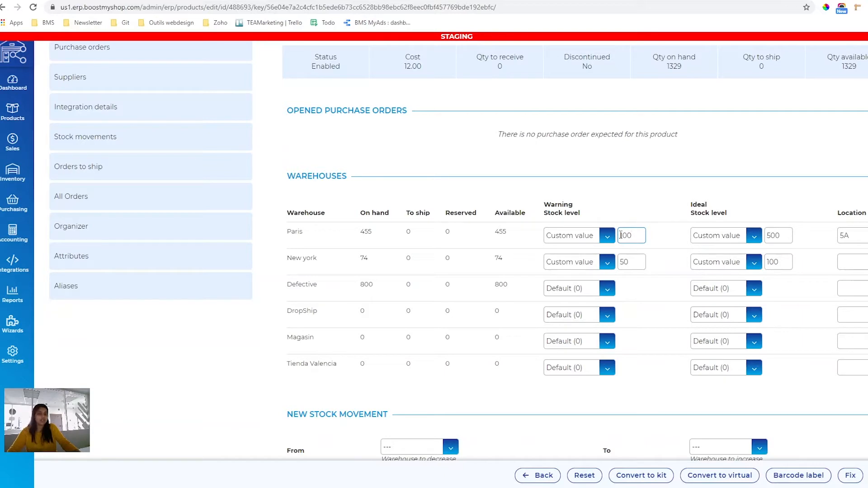
Step: Examine the product's sales history, including the last 30 weeks period
scroll(668, 304, down, 4)
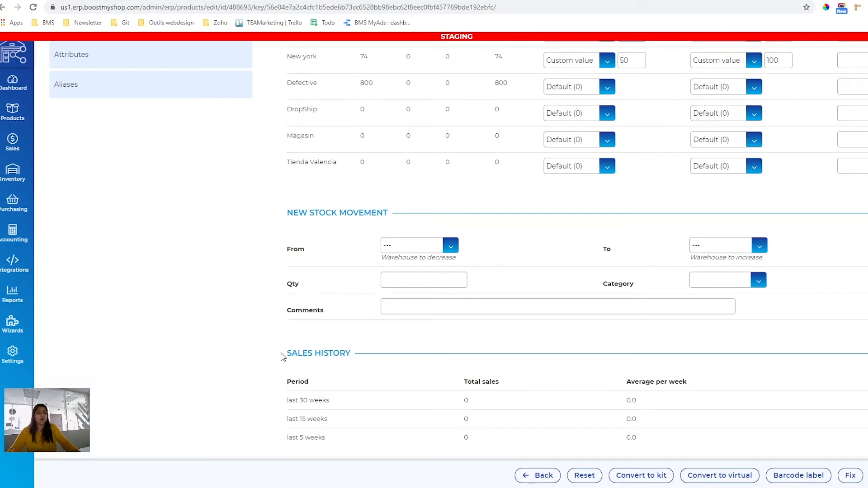
drag(285, 355, 366, 361)
click(367, 360)
drag(309, 402, 299, 402)
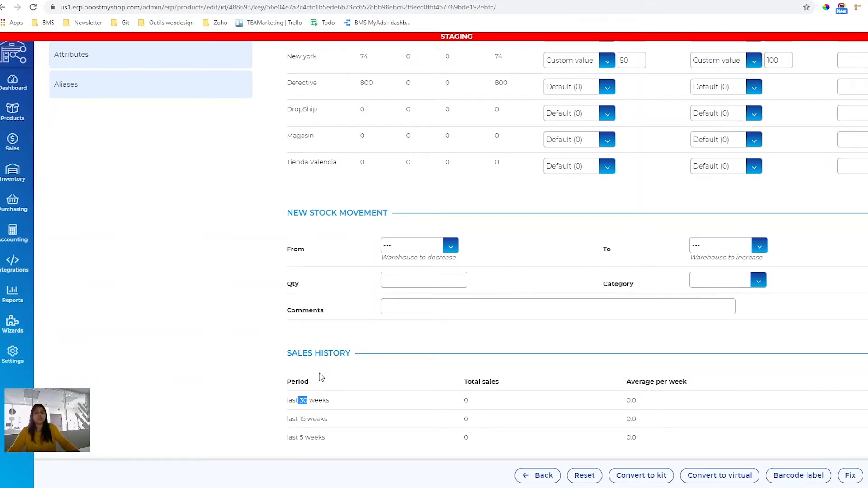
Step: Enter B4 as the product's location in the New york warehouse
scroll(320, 374, up, 4)
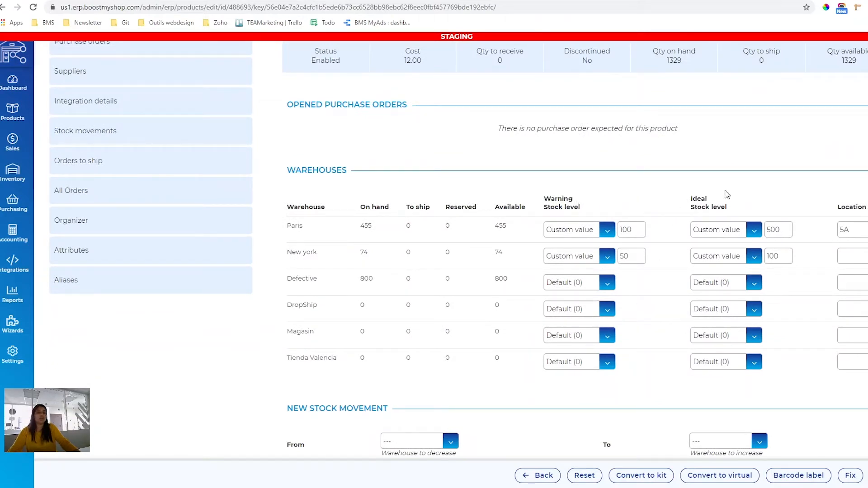
click(865, 264)
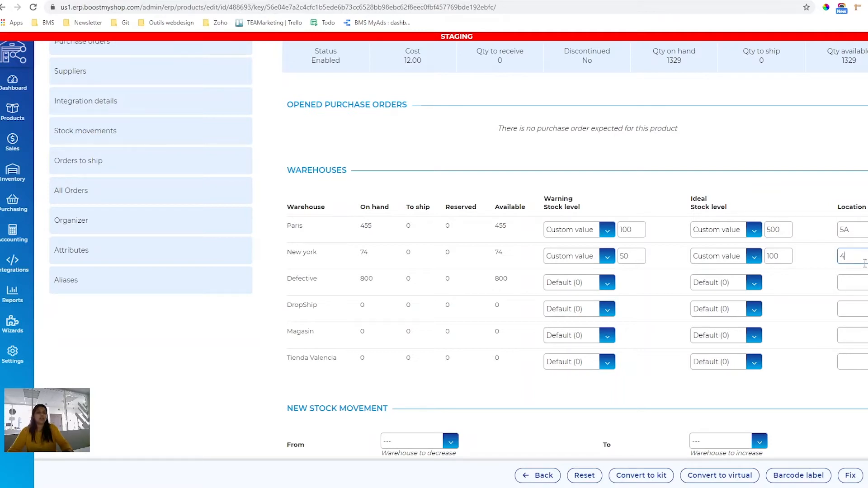
key(BackSpace)
text(B4)
click(823, 312)
Step: Show the product's supplier details and look at the supplier SKU option for associating a supplier
scroll(442, 256, up, 2)
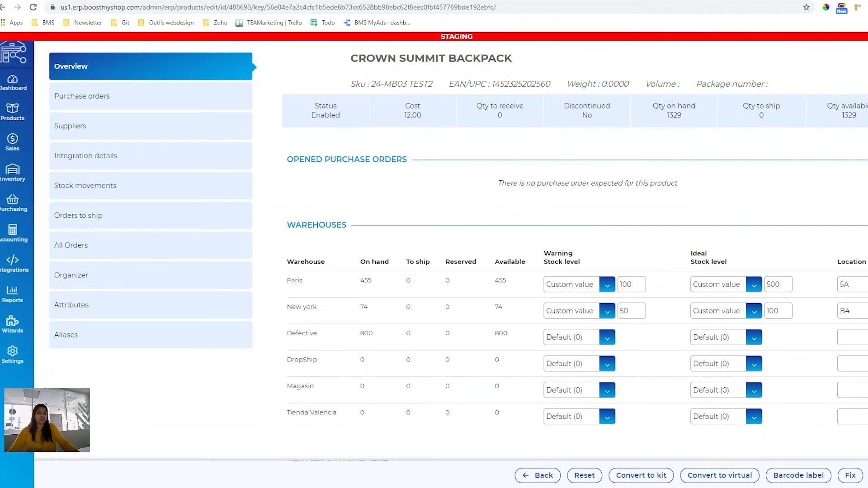
scroll(172, 257, up, 2)
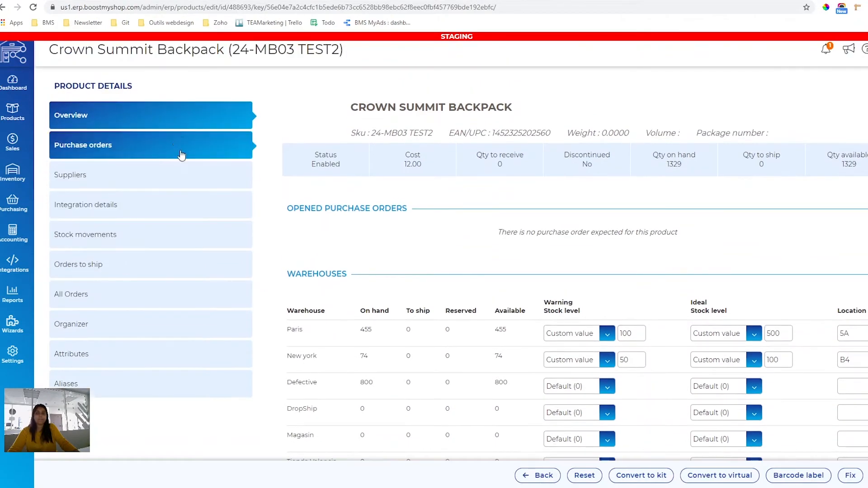
click(170, 185)
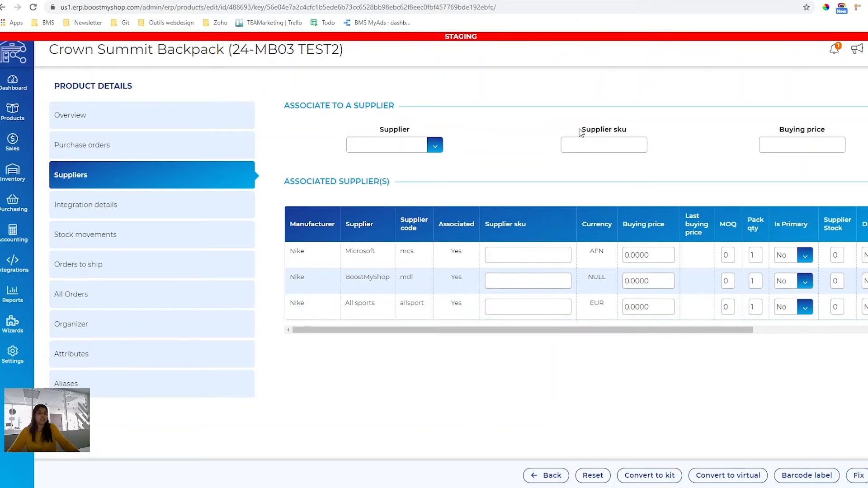
drag(581, 132, 633, 144)
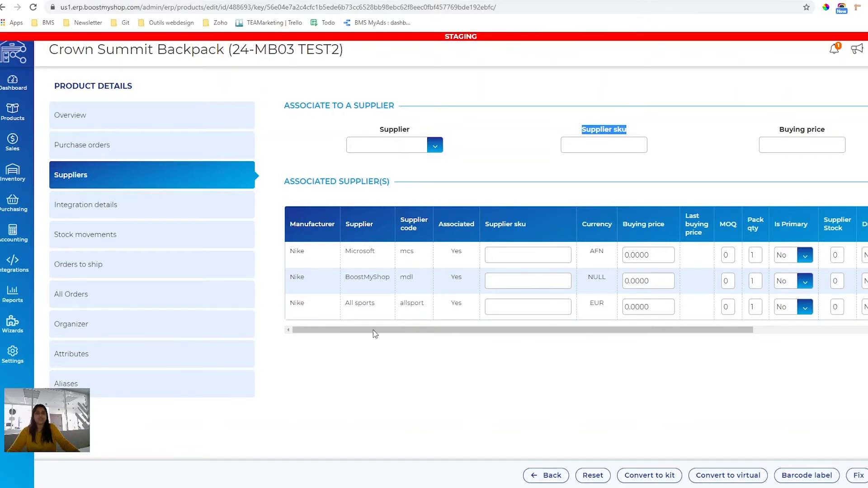
Step: Review the product's stock movement history and open its organizer
click(166, 231)
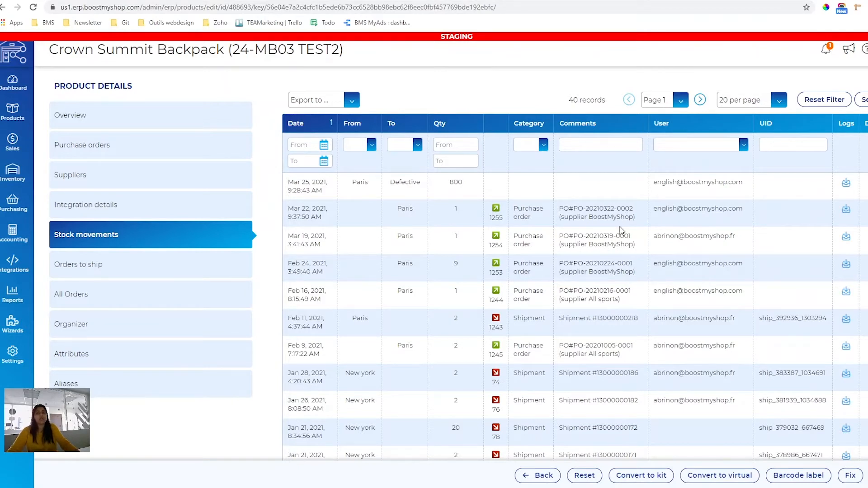
click(56, 332)
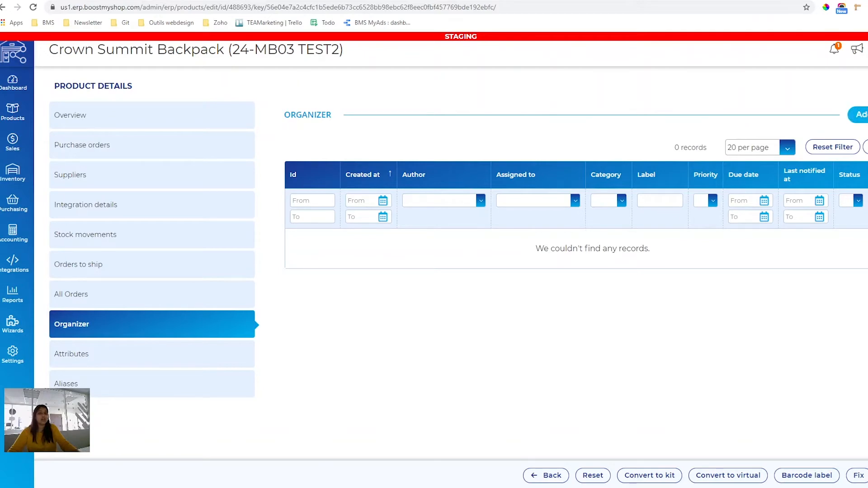
Step: Look through a new organizer task's assignee, priority, category and comment options, then close the form without saving
click(861, 114)
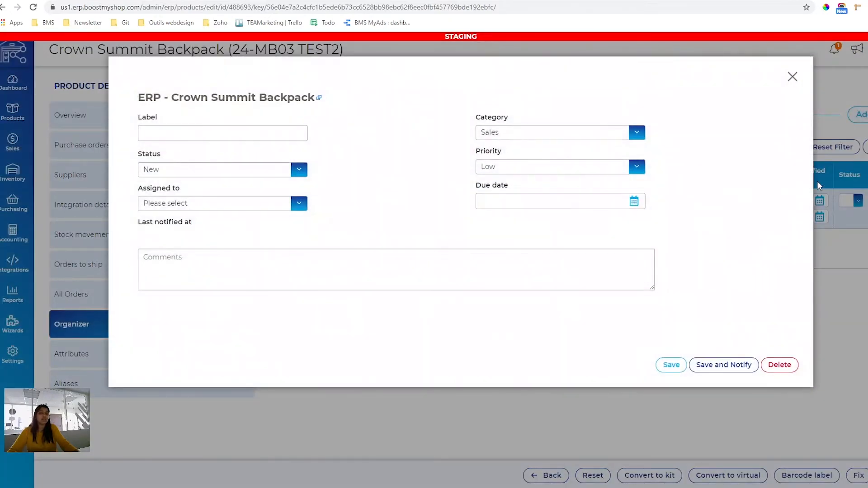
click(299, 205)
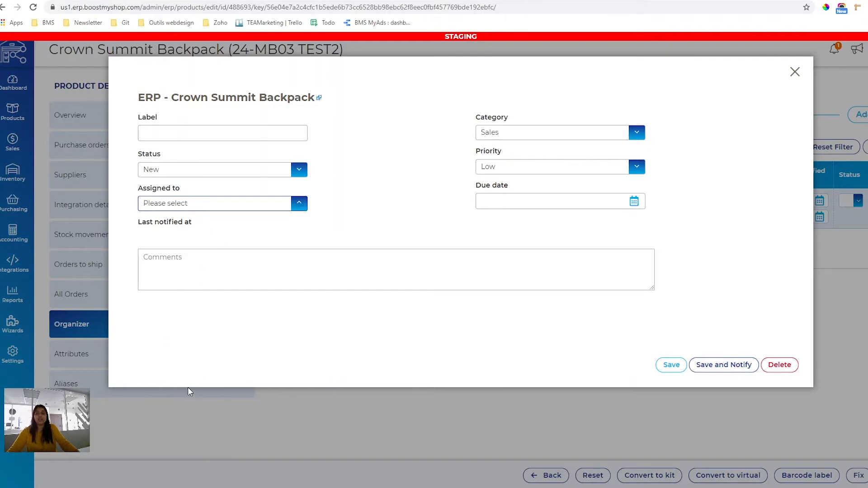
click(458, 169)
click(637, 171)
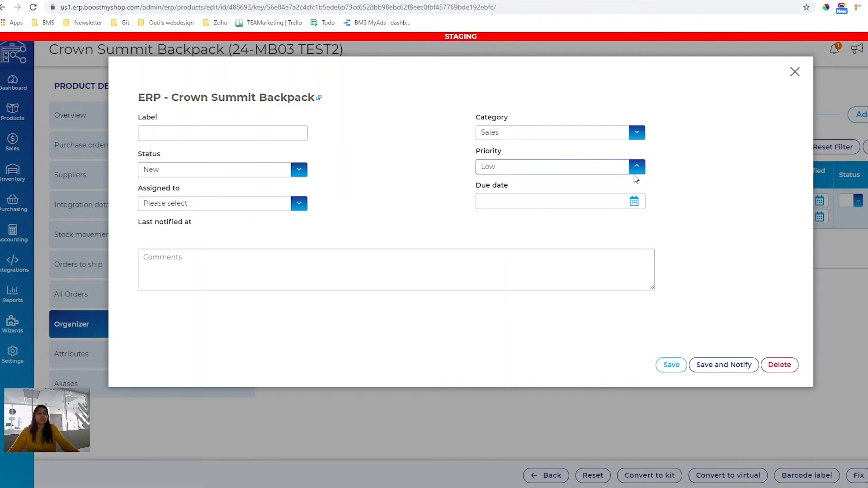
click(638, 144)
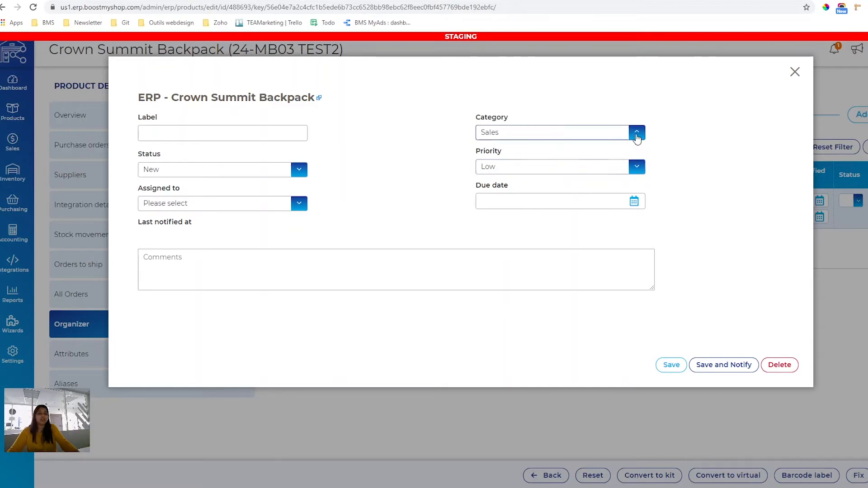
click(762, 168)
click(477, 279)
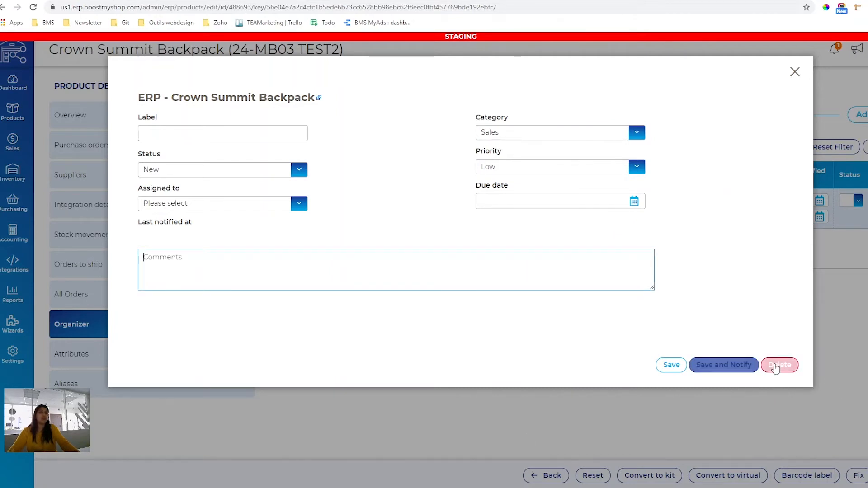
click(795, 73)
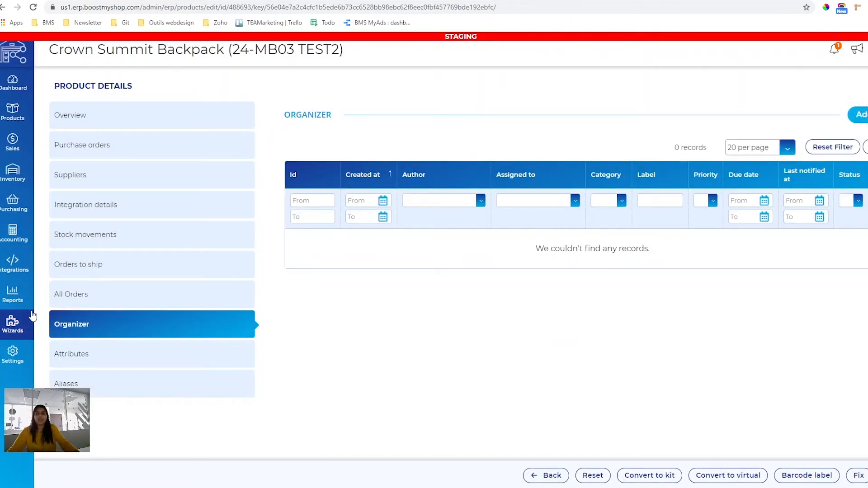
Step: Open the sales orders list and examine the product availability shown for each order
click(20, 181)
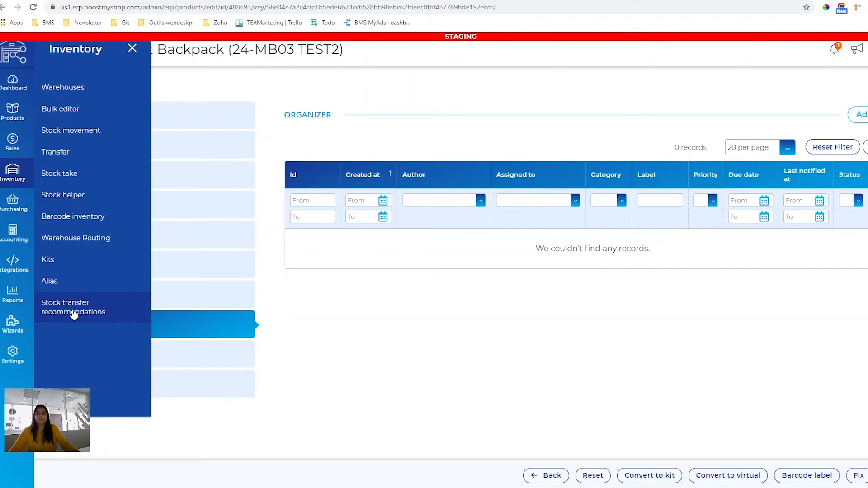
click(17, 157)
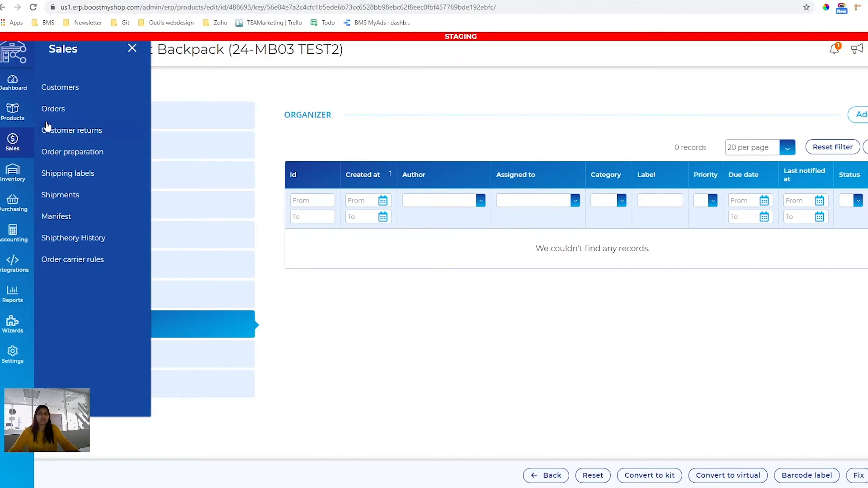
click(73, 113)
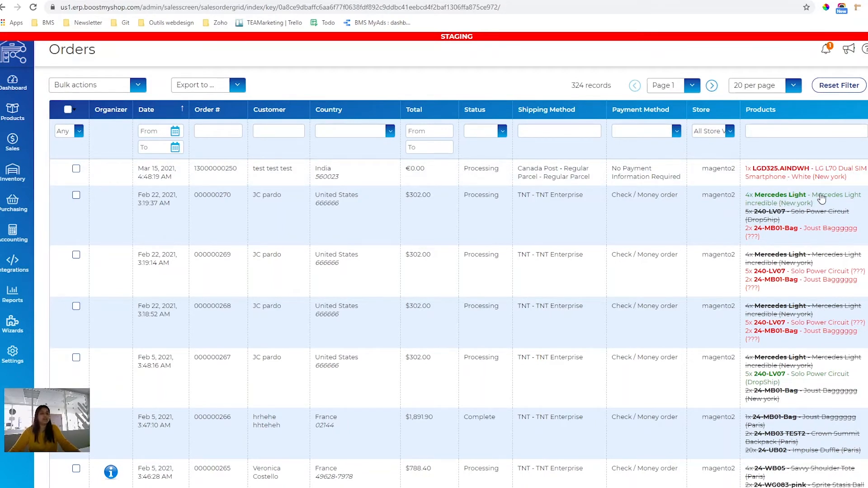
Step: Open order preparation and review the in stock, partial and backorder order lists for the Paris warehouse
click(10, 156)
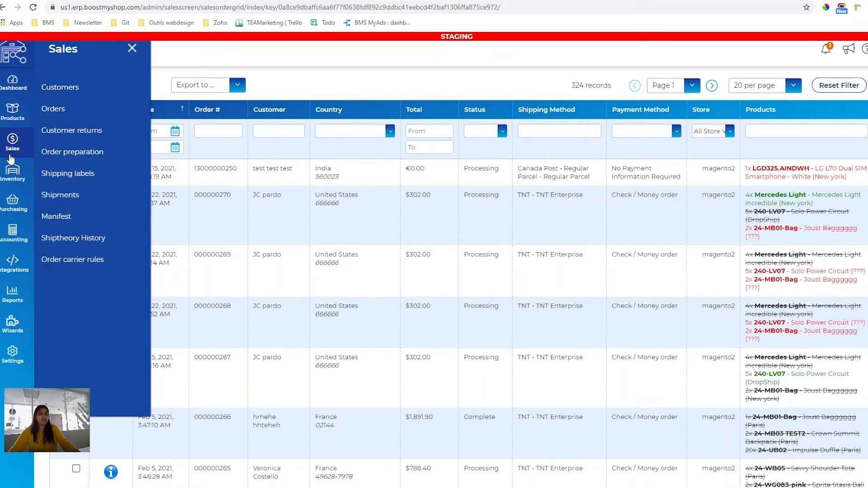
click(17, 177)
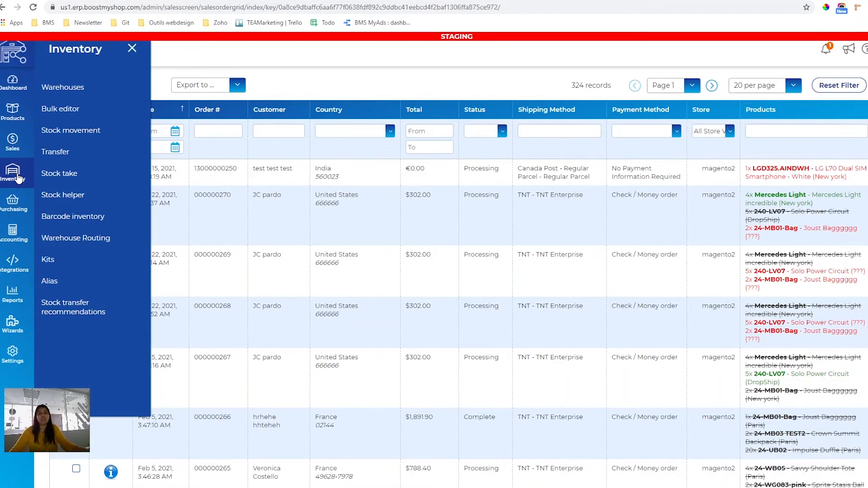
click(15, 141)
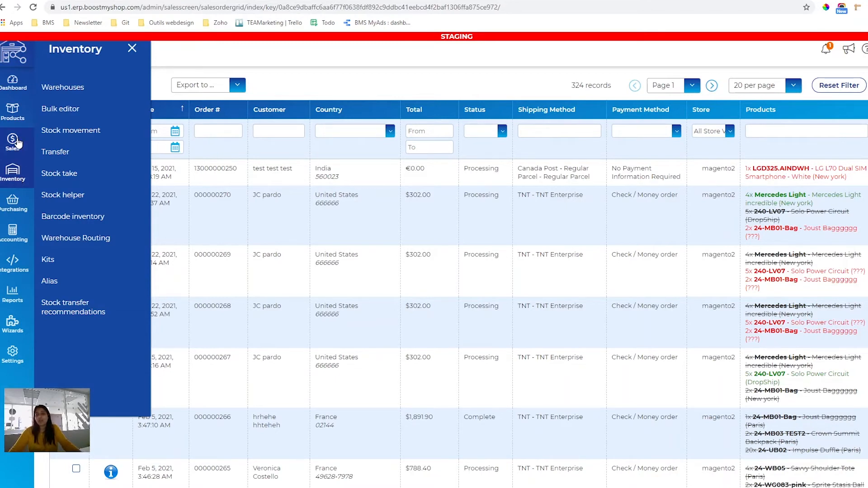
click(66, 152)
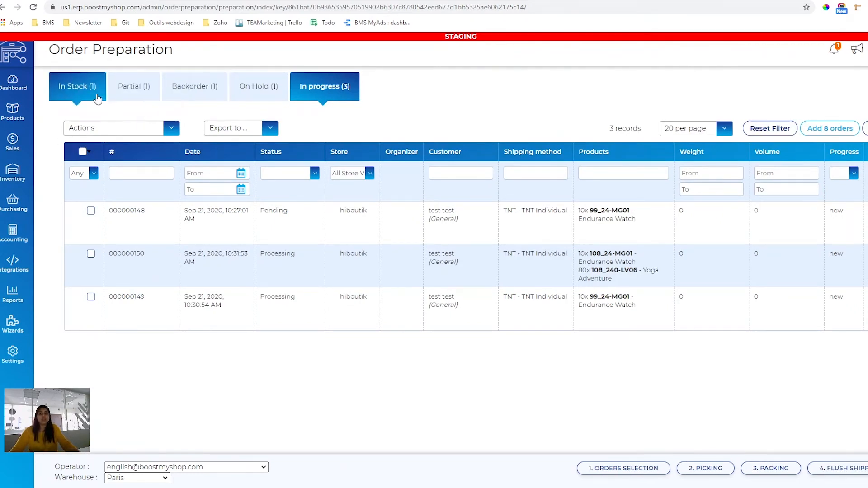
click(71, 98)
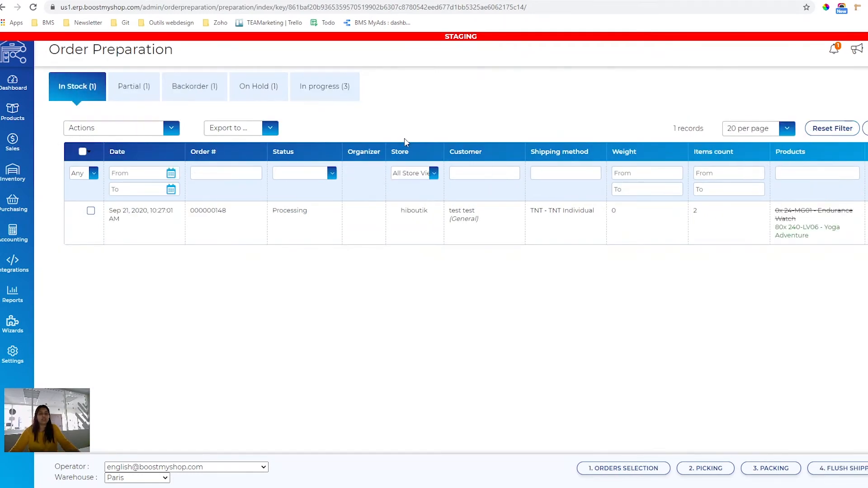
click(122, 84)
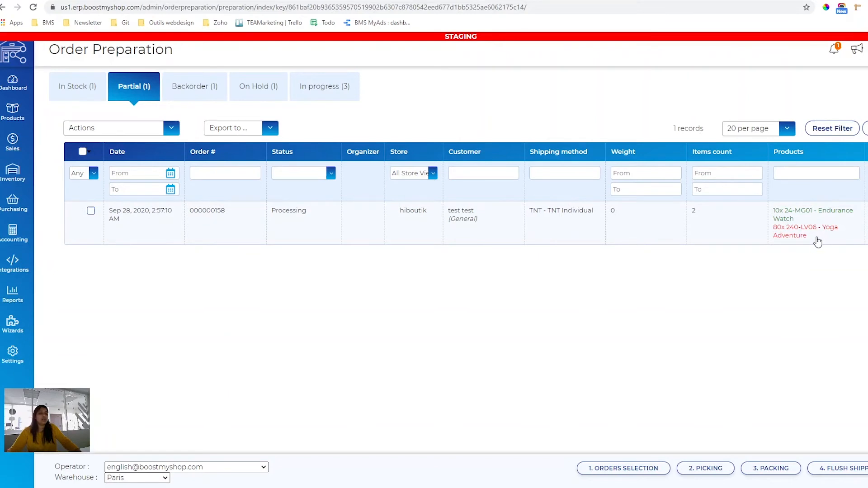
click(200, 90)
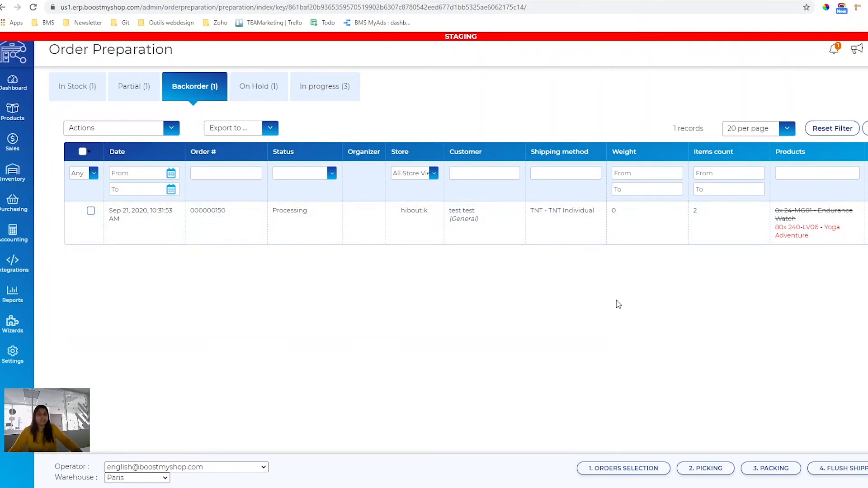
Step: Add the in-stock Yoga Adventure order to the in progress list and generate the picking PDF
click(82, 104)
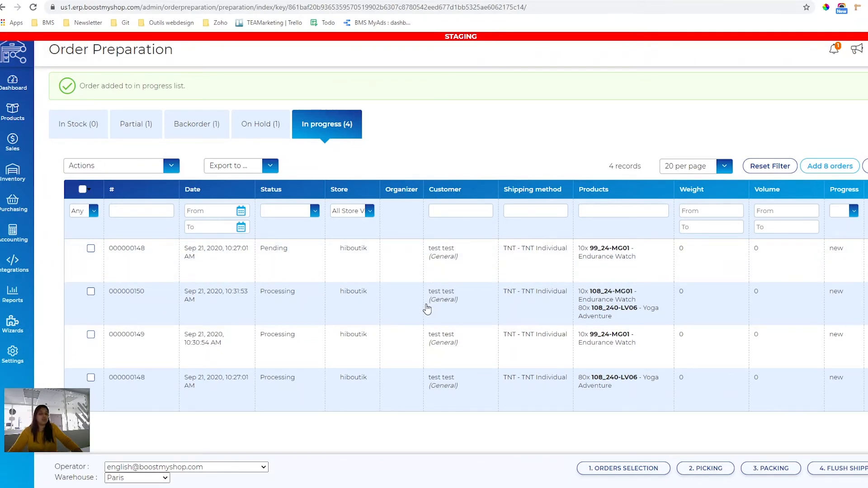
click(694, 476)
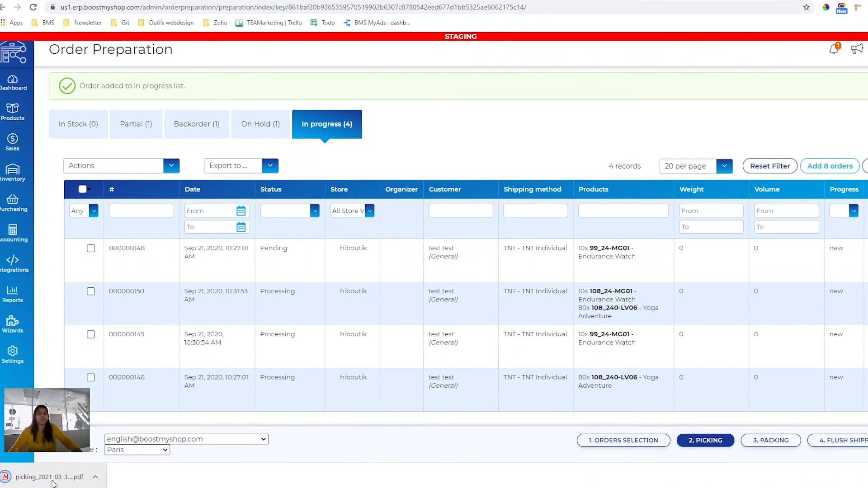
Step: Examine the picking PDF's order list and global picking sheet, then return to order preparation
click(50, 479)
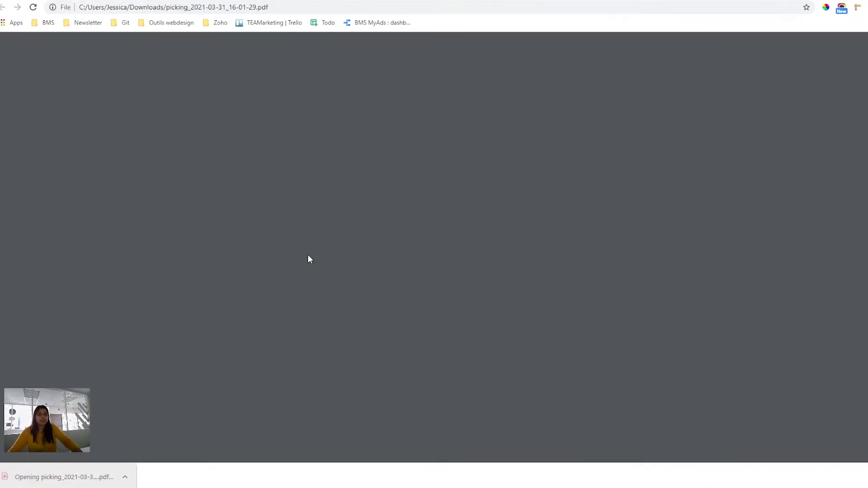
scroll(309, 253, down, 2)
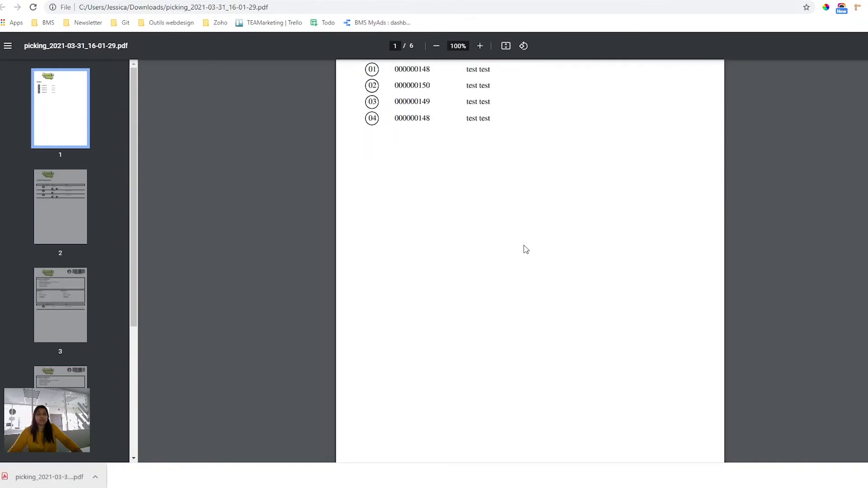
scroll(525, 249, down, 6)
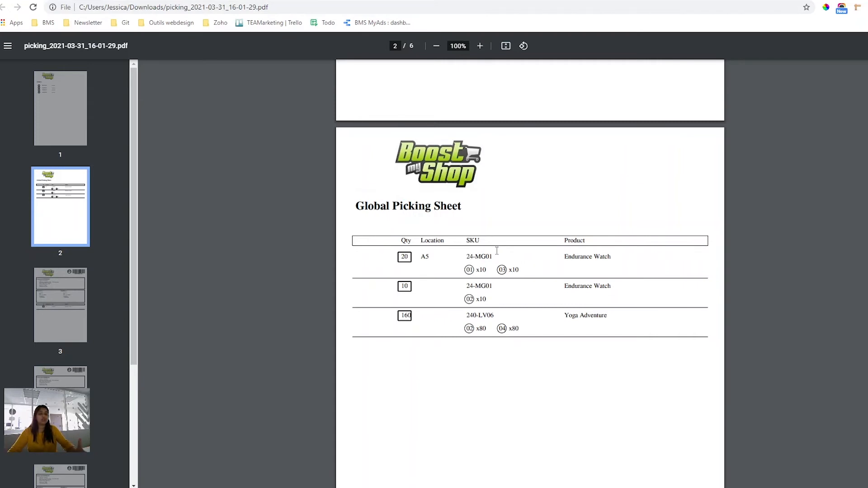
click(67, 2)
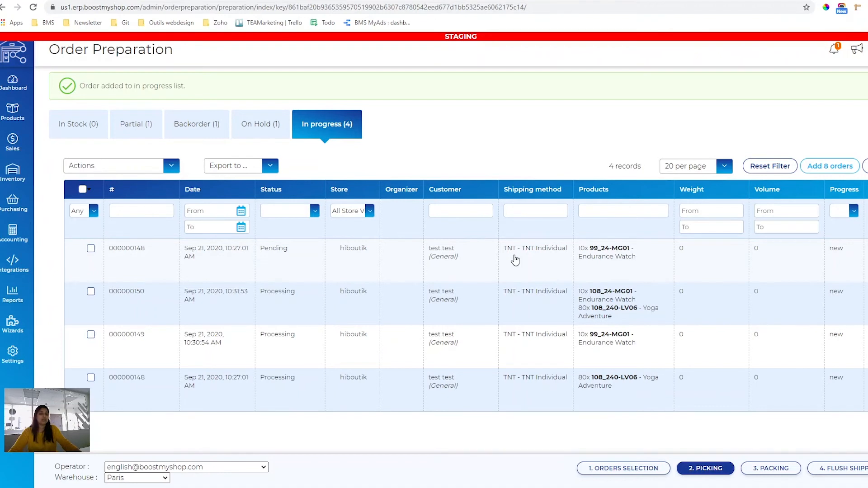
Step: Go to the packing stage and select the new order for ten Endurance Watches as the order to pack
click(787, 473)
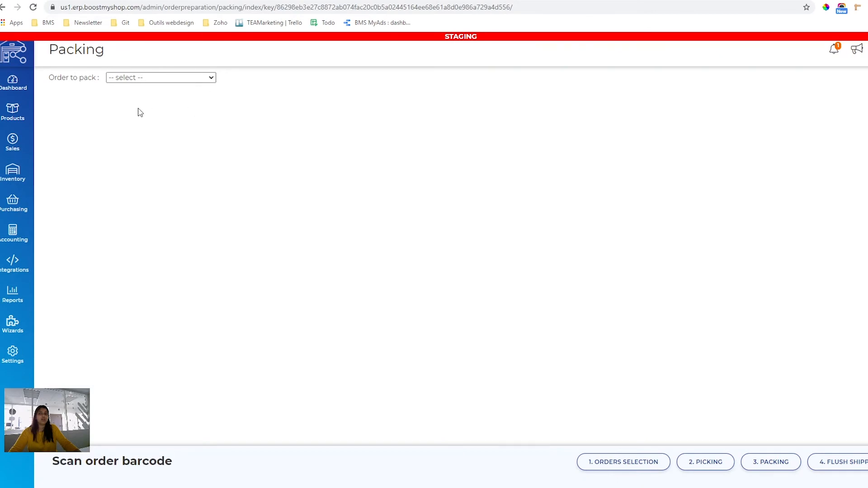
click(179, 113)
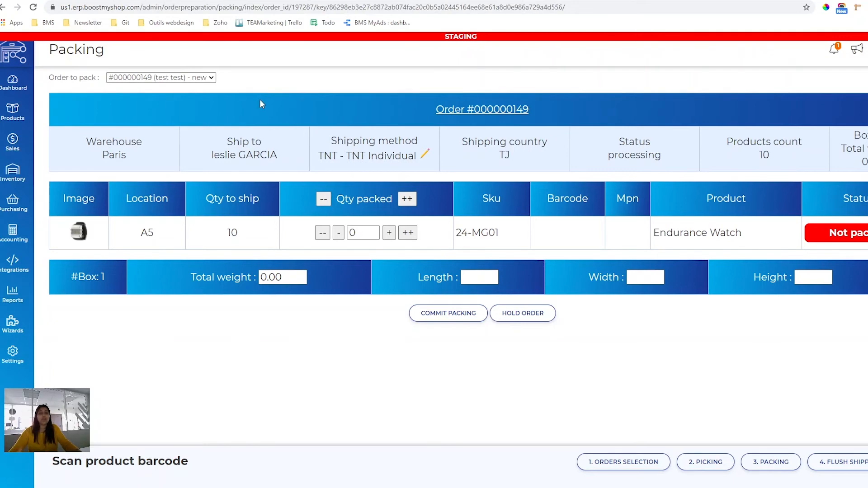
Step: Look at the barcode on an individual order sheet in the picking PDF, then return to packing
click(181, 0)
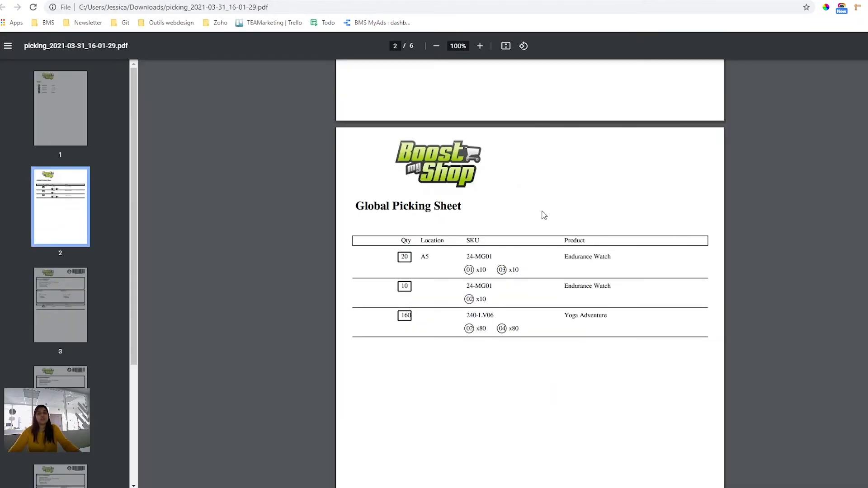
scroll(542, 215, down, 13)
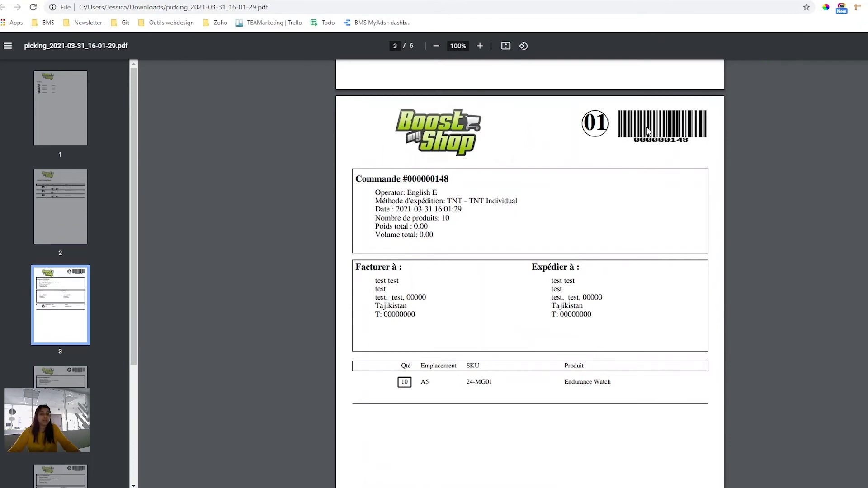
click(36, 1)
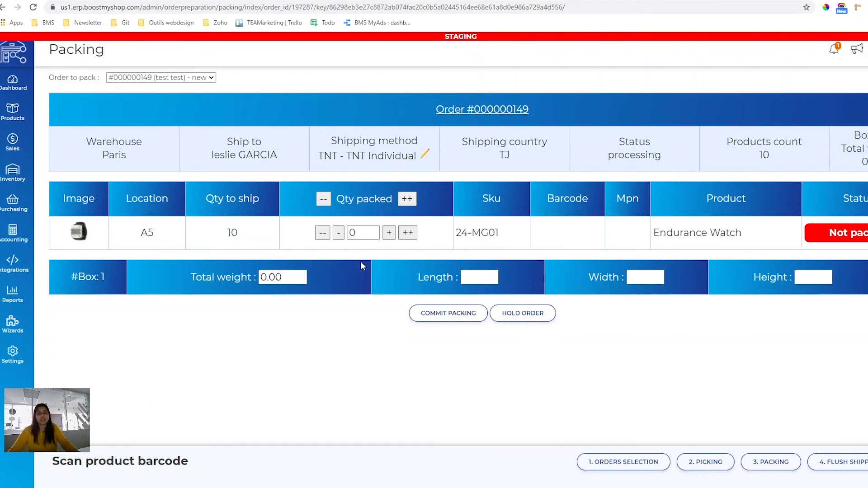
Step: Set the Endurance Watch's packed quantity to 10 and look at the available shipping methods and rate calculator
click(408, 233)
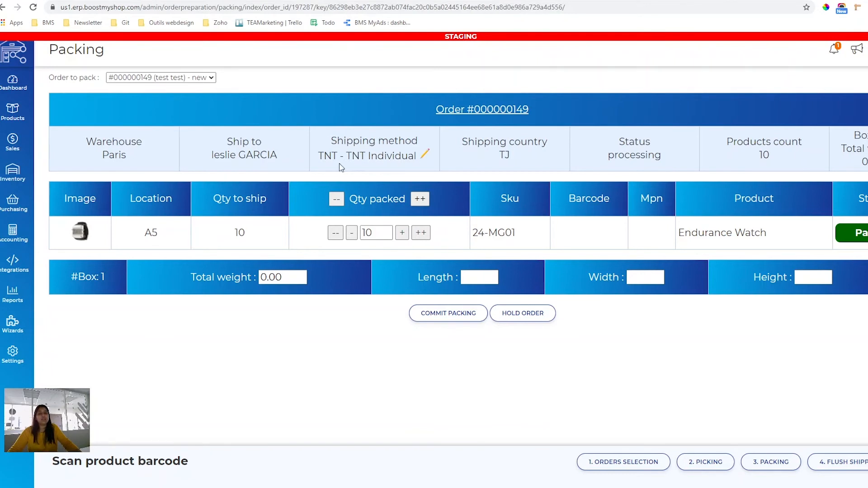
click(425, 156)
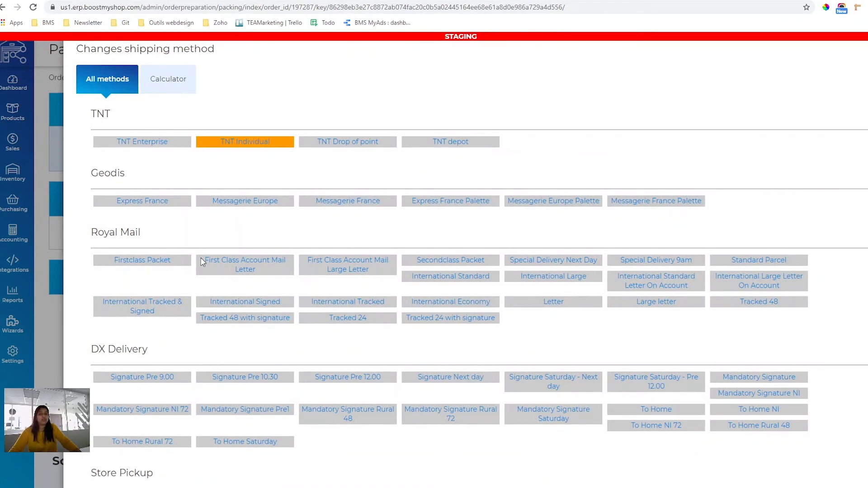
click(157, 83)
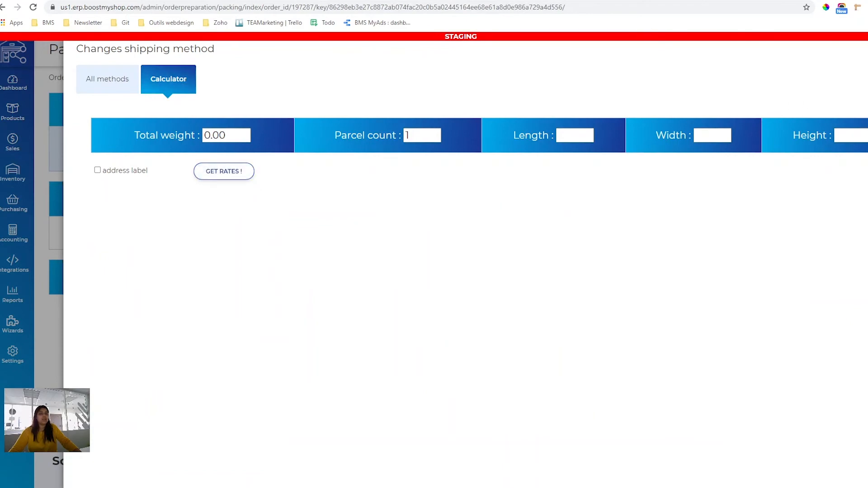
click(864, 49)
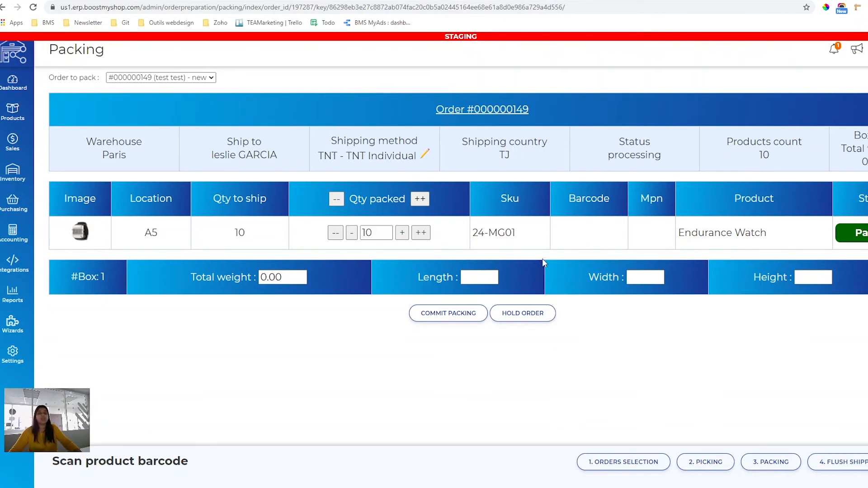
Step: Commit the packing of the Endurance Watch order and add the tracking number sdfercsrfarzf to it
click(480, 315)
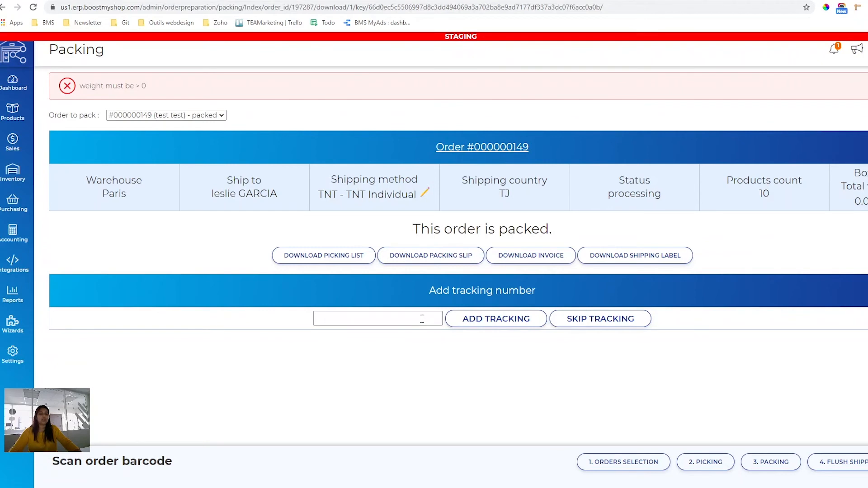
text(sdfercsrfarzf)
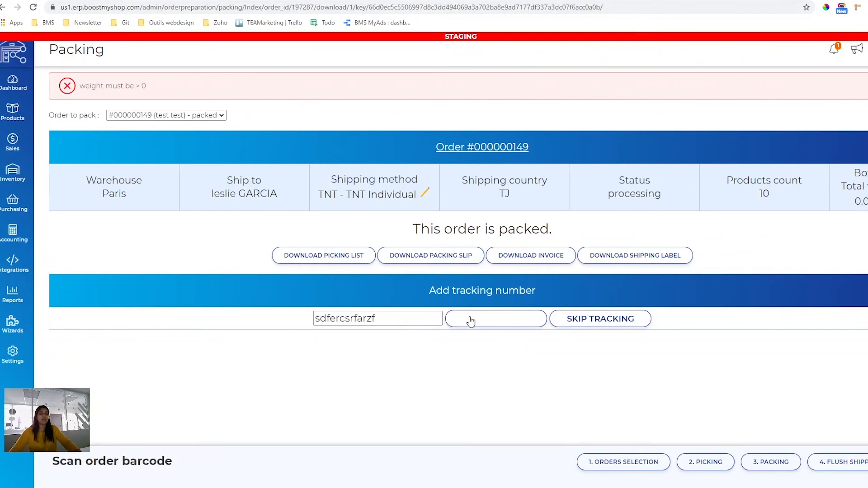
click(487, 321)
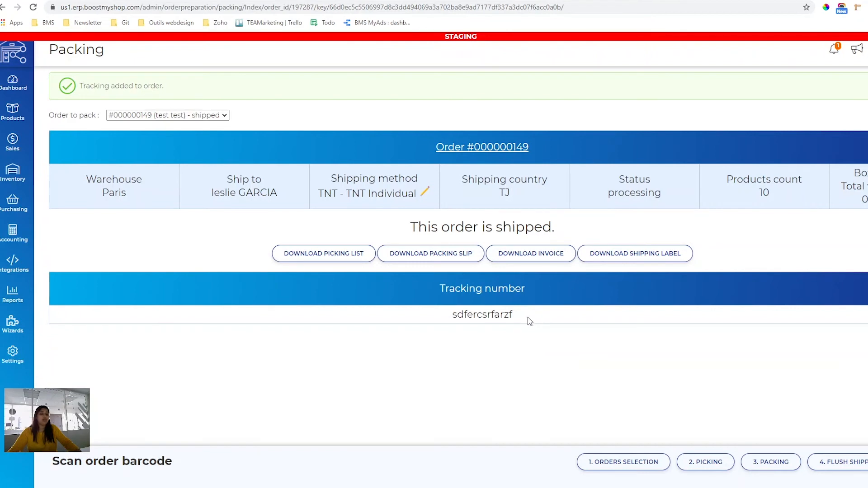
double_click(497, 315)
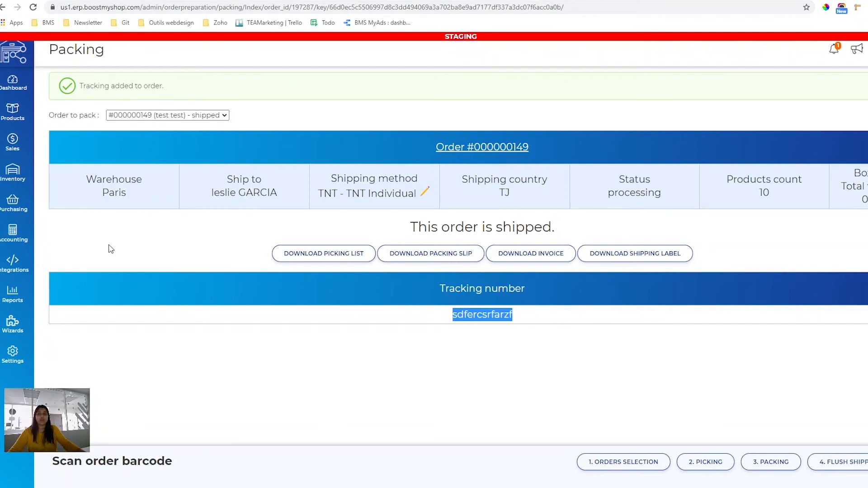
Step: Look through the sales and purchasing sections, then open Replenishment and examine the supply needs list
click(19, 150)
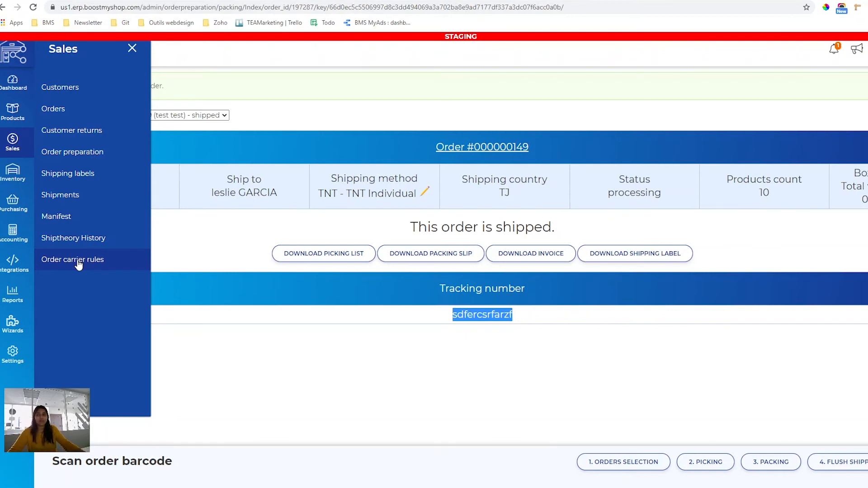
click(20, 205)
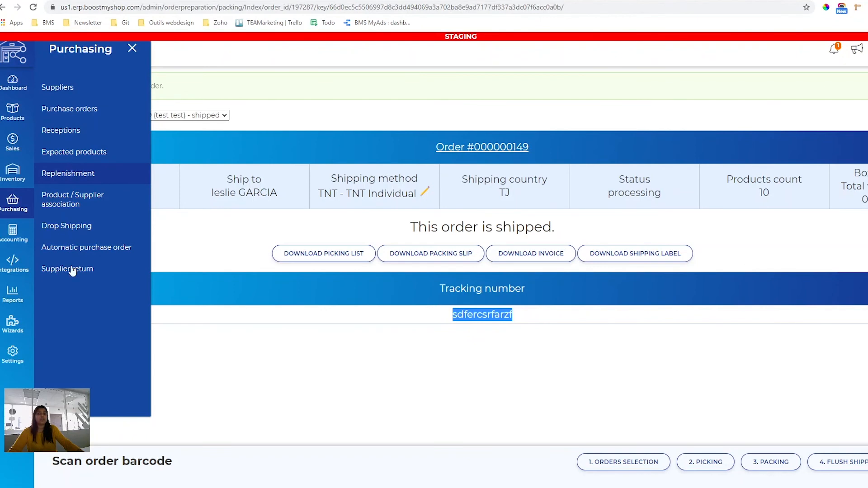
click(56, 177)
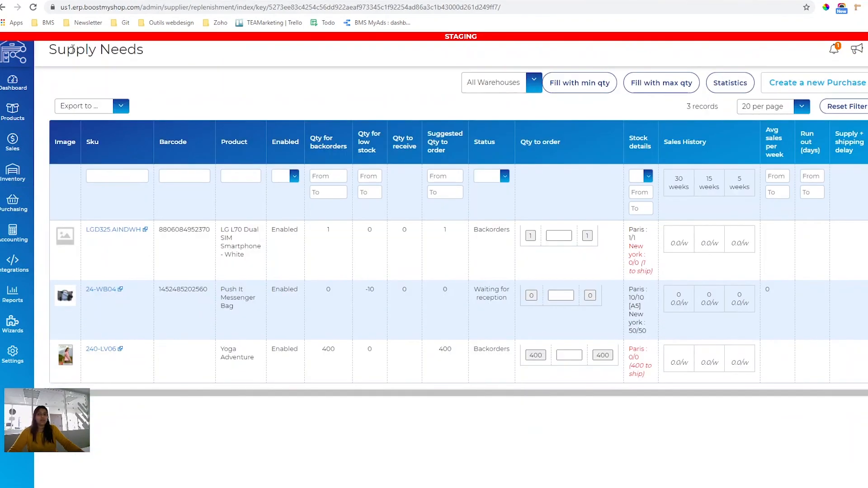
drag(49, 49, 100, 55)
click(101, 55)
scroll(437, 163, right, 1)
scroll(437, 163, right, 1)
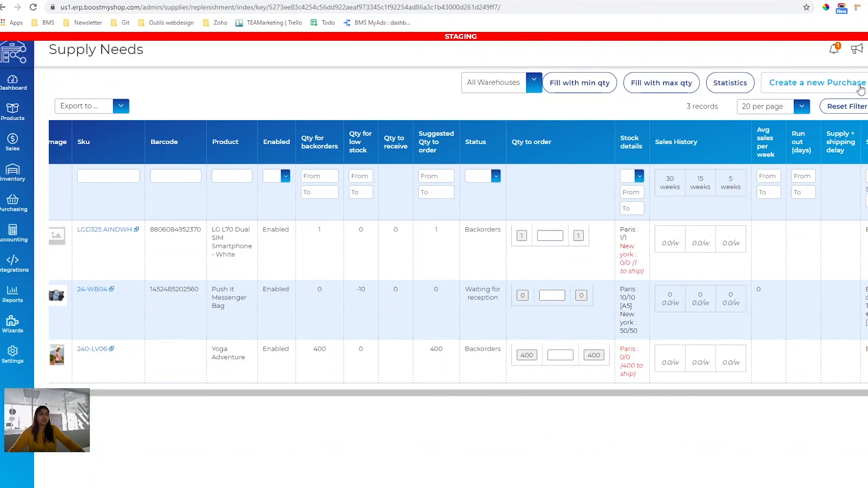
Step: Create a new purchase order for the supplier BoostMyShop from the supply needs and view its product list
click(834, 91)
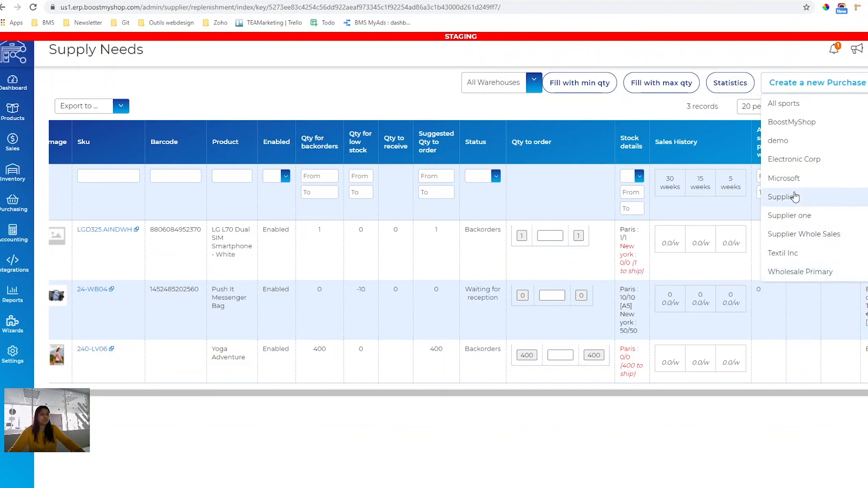
click(801, 121)
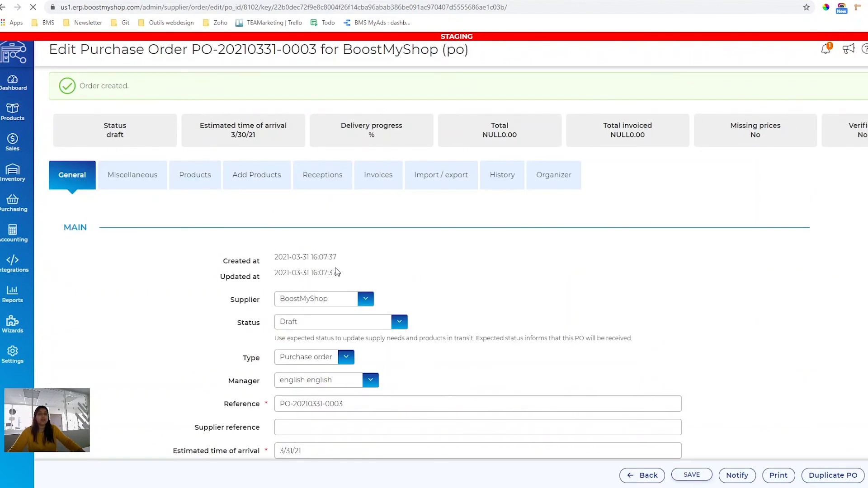
scroll(335, 271, down, 2)
click(195, 78)
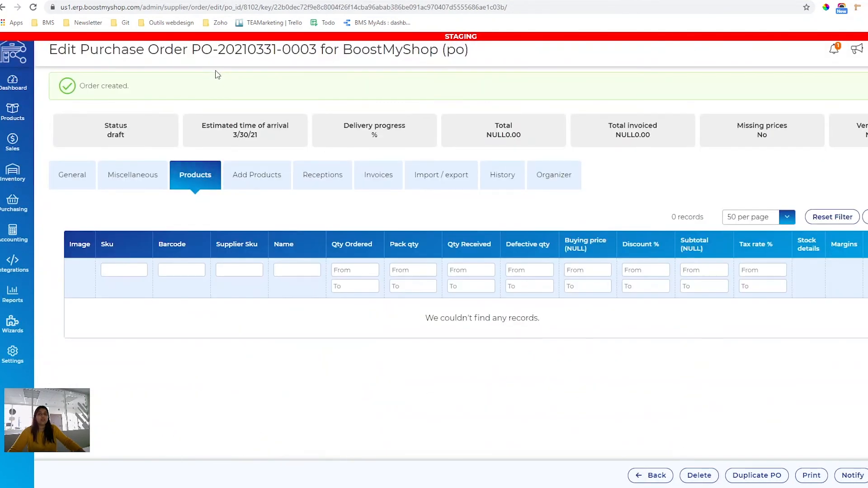
Step: Add one Quest Lumaflex Band and one Aim Analog Watch to the purchase order's selected products
click(258, 181)
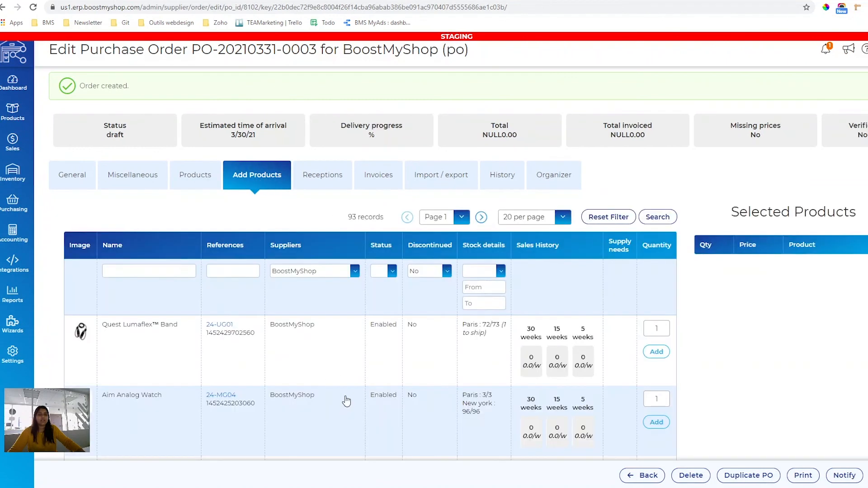
scroll(630, 370, down, 1)
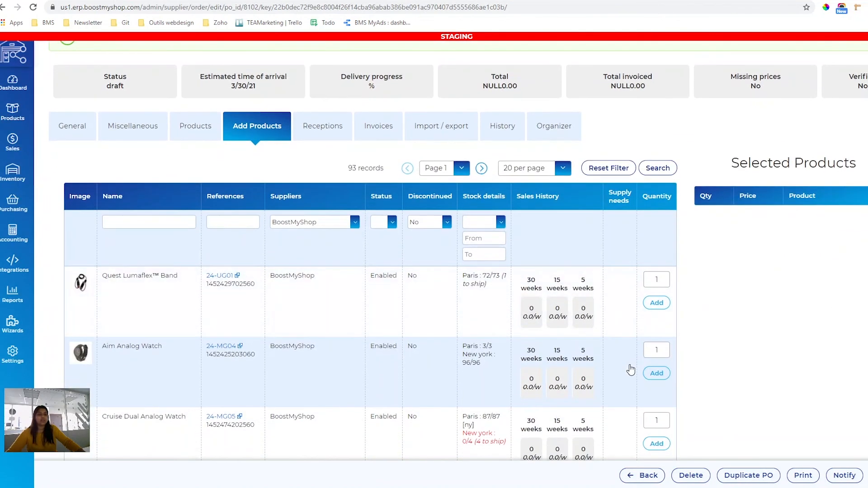
click(666, 307)
click(667, 374)
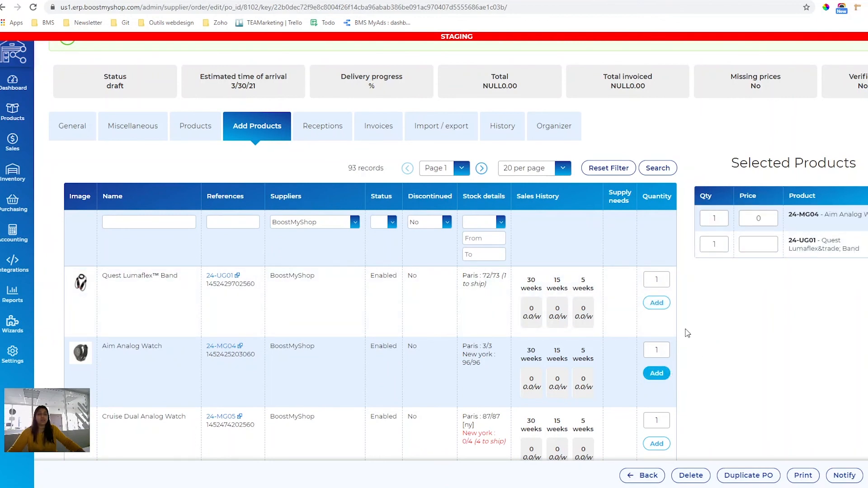
scroll(628, 344, down, 5)
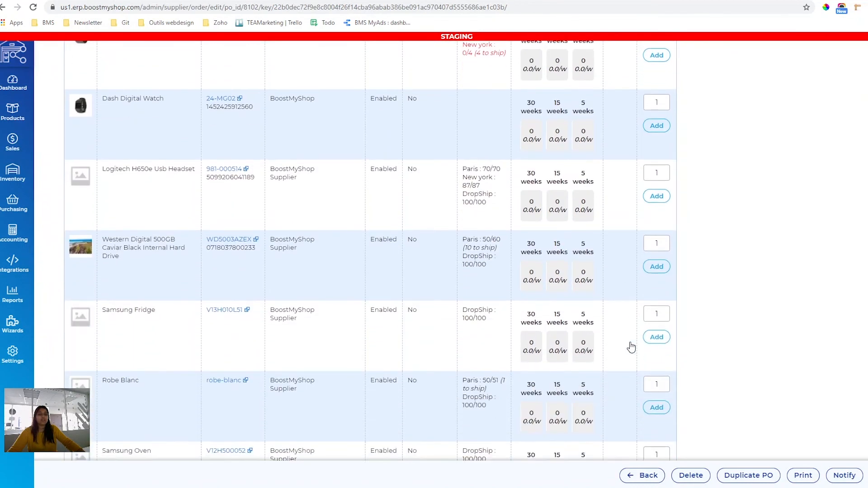
scroll(630, 326, up, 5)
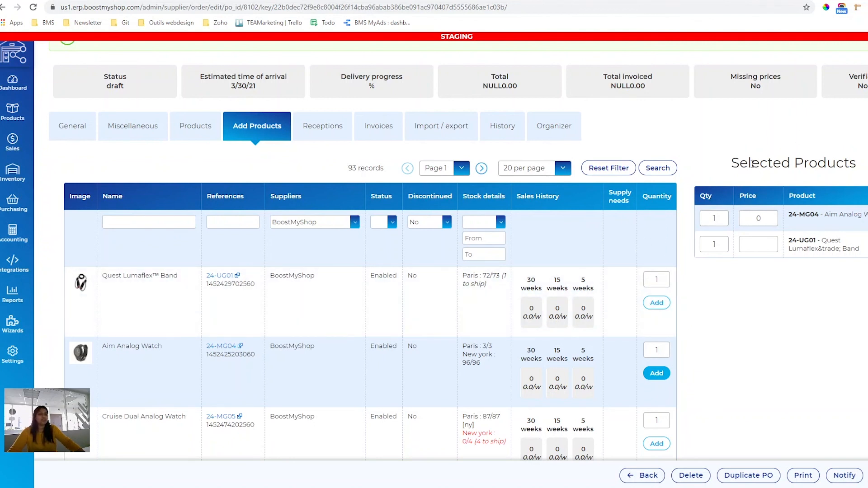
Step: Save the purchase order with its selected products, notify the supplier and look over the general details
double_click(737, 163)
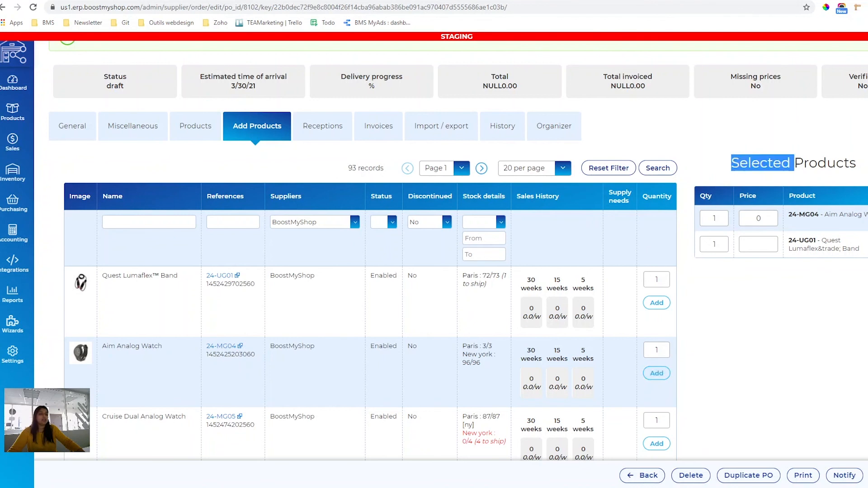
click(863, 164)
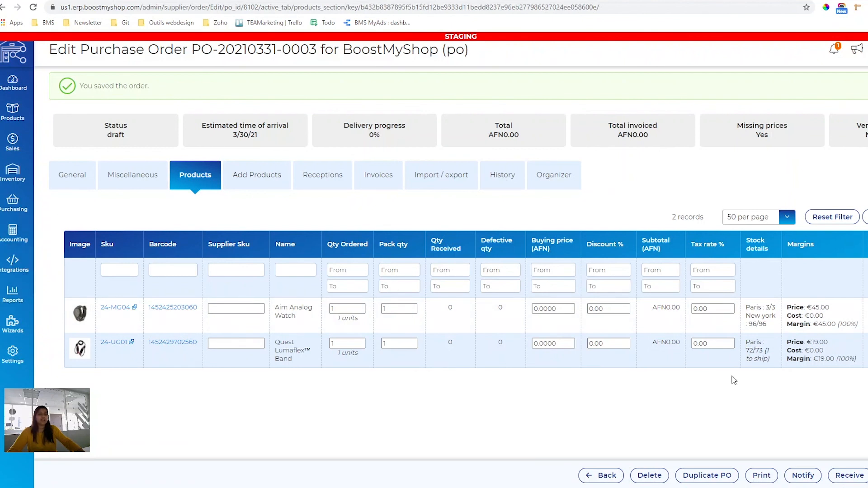
click(794, 479)
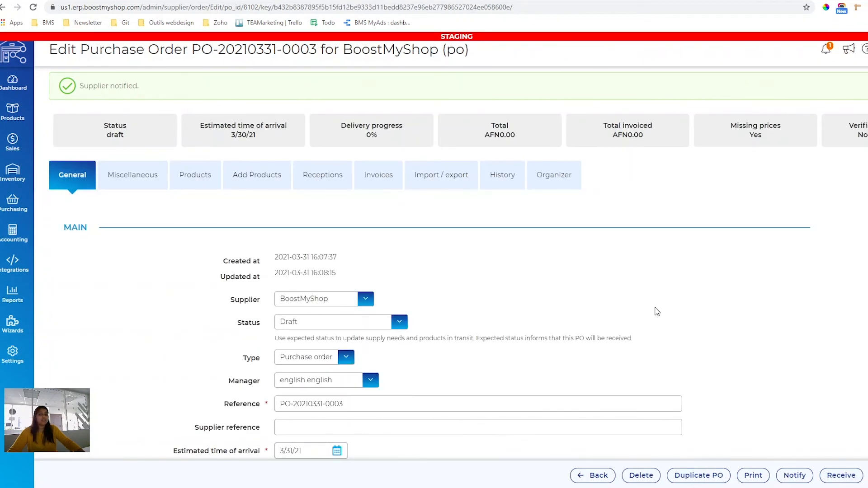
scroll(655, 308, down, 2)
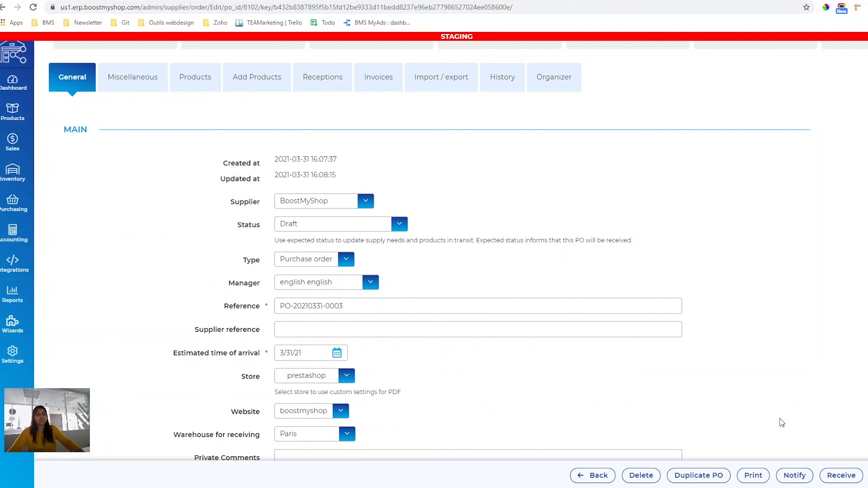
Step: Start receiving the purchase order and set the quantity to receive to 1 for both the Aim Analog Watch and Quest Lumaflex Band
click(847, 482)
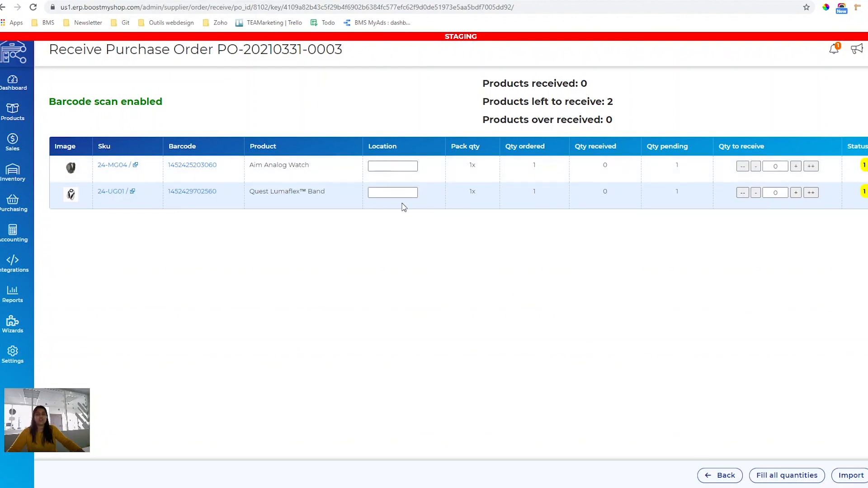
click(392, 167)
click(810, 166)
click(811, 194)
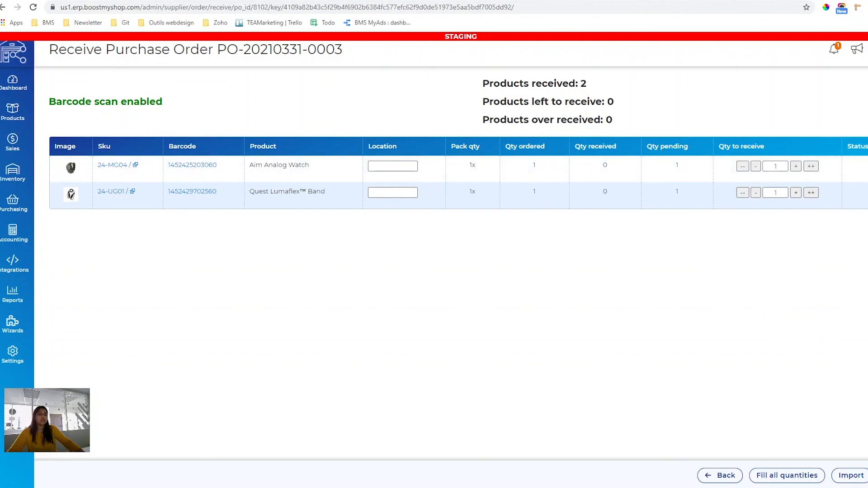